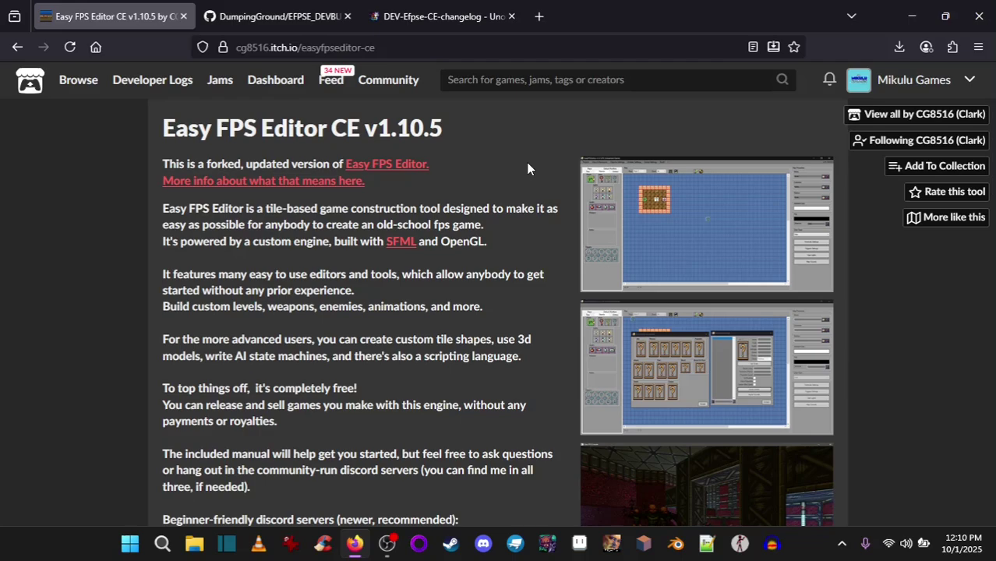
# Examine the list of downloadable releases on the Easy FPS Editor CE itch.io page.
pyautogui.scroll(-3, 986, 182)
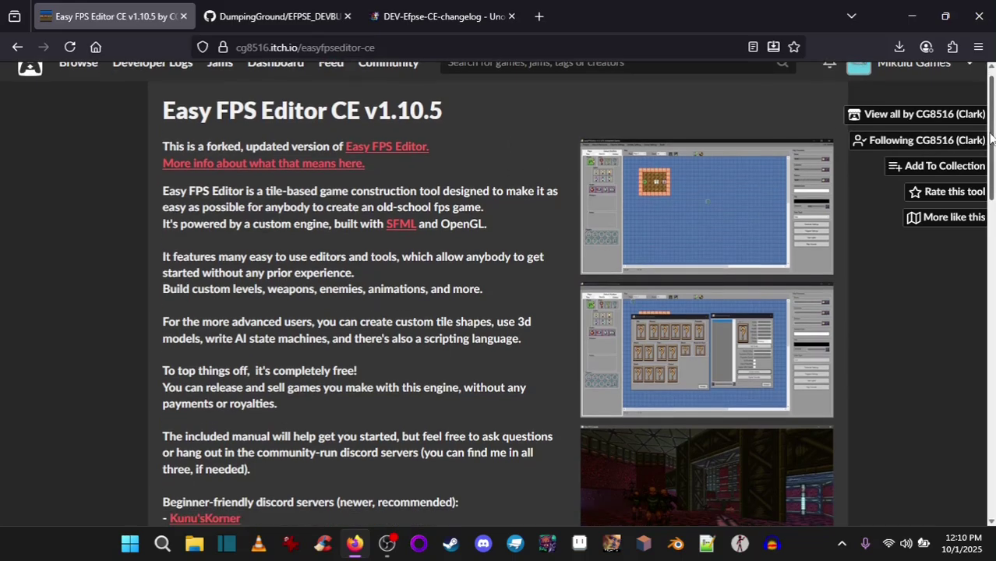
pyautogui.moveTo(986, 181); pyautogui.dragTo(992, 273)
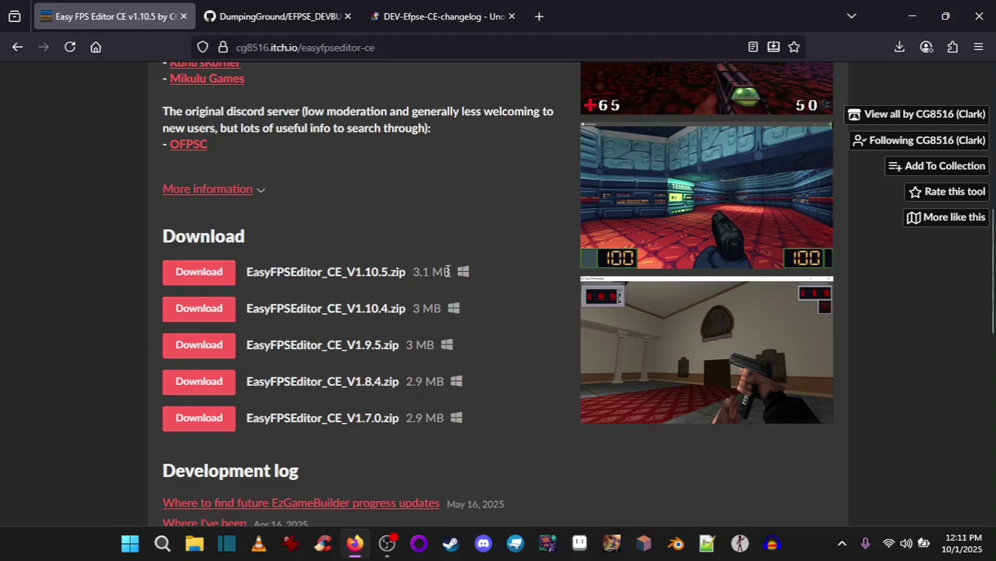
pyautogui.click(293, 17)
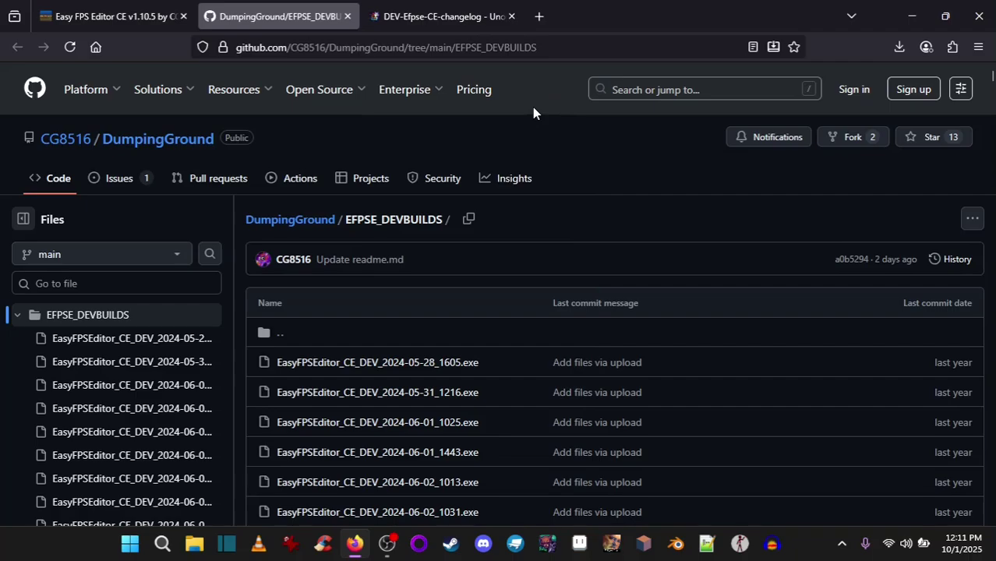
pyautogui.click(109, 16)
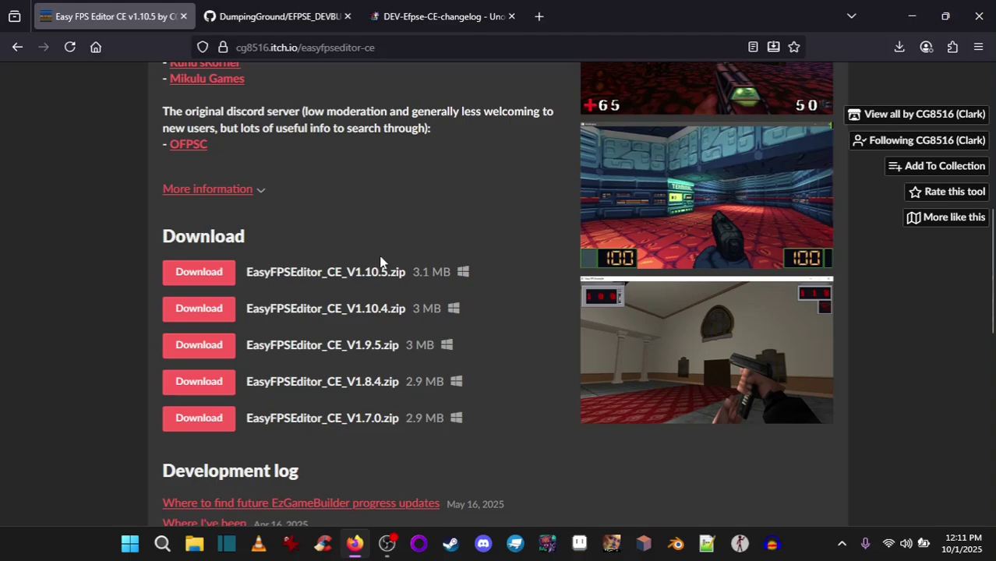
# Download the 2025-09-29_1943 (1.11 alpha 53) development build from the EFPSE_DEVBUILDS readme on GitHub.
pyautogui.click(308, 14)
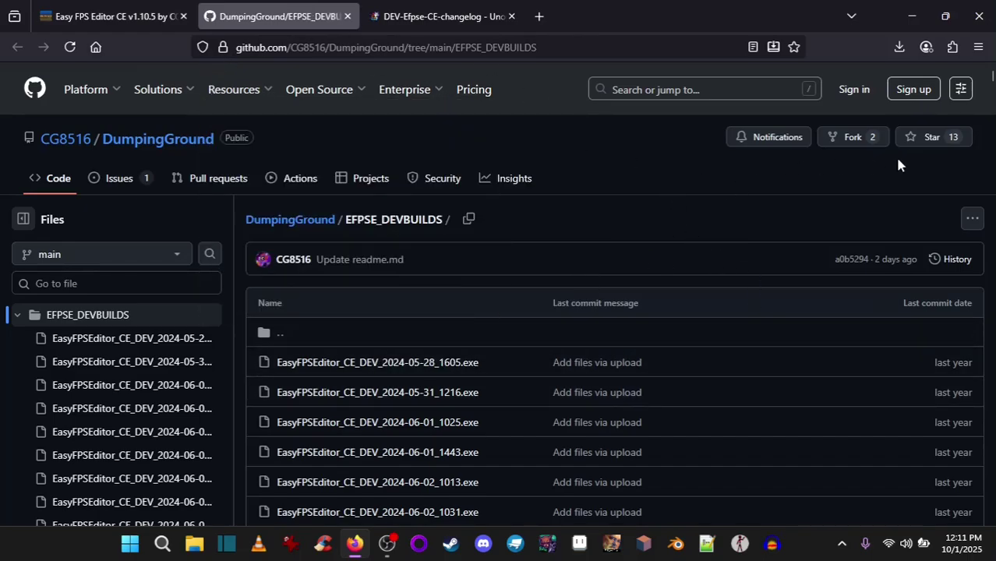
pyautogui.scroll(-8, 561, 202)
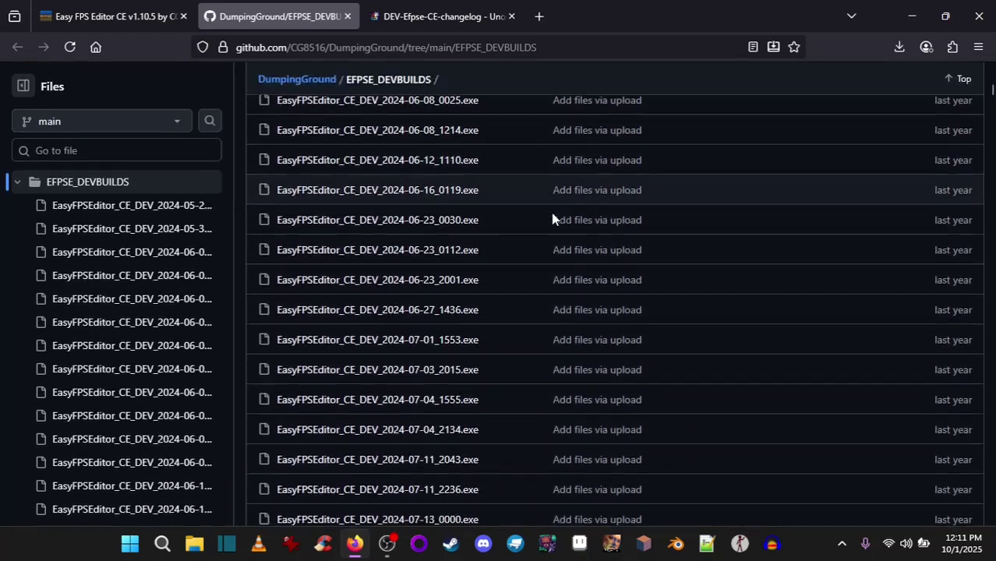
pyautogui.scroll(2, 523, 207)
pyautogui.scroll(-10, 515, 216)
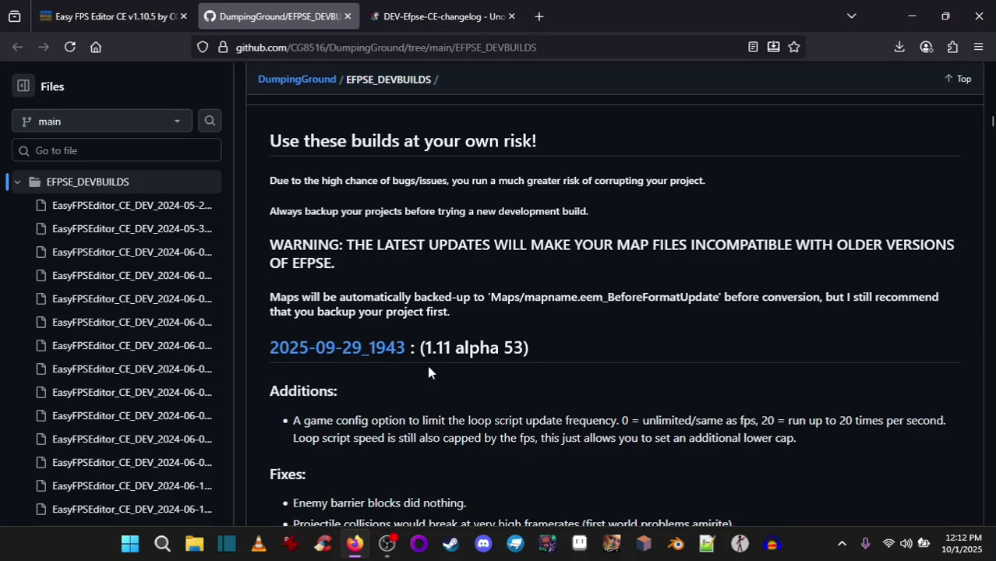
pyautogui.click(331, 357)
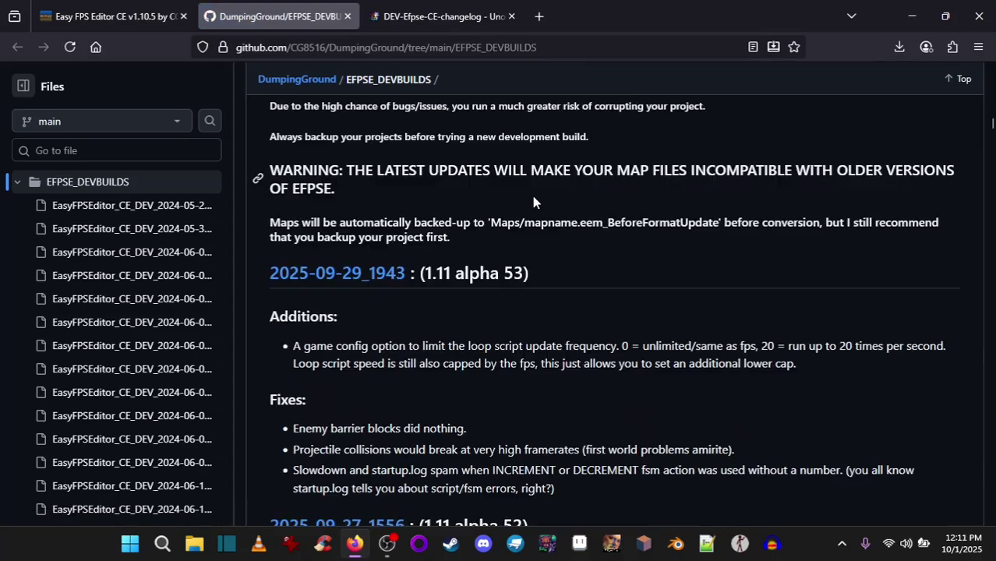
# Highlight the readme's advice to back up projects before trying a development build, and get back to the desktop.
pyautogui.scroll(2, 532, 196)
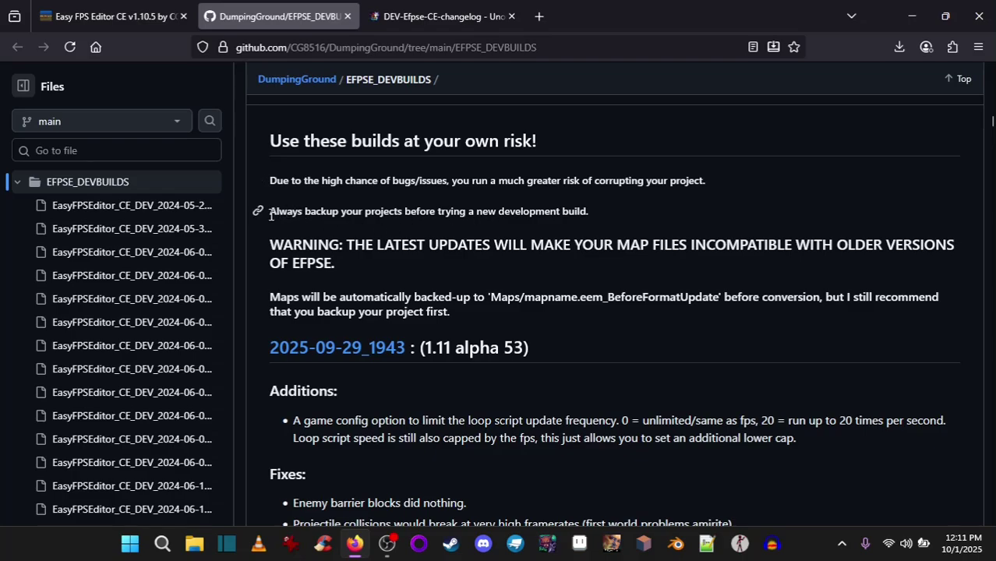
pyautogui.moveTo(270, 215); pyautogui.dragTo(611, 226)
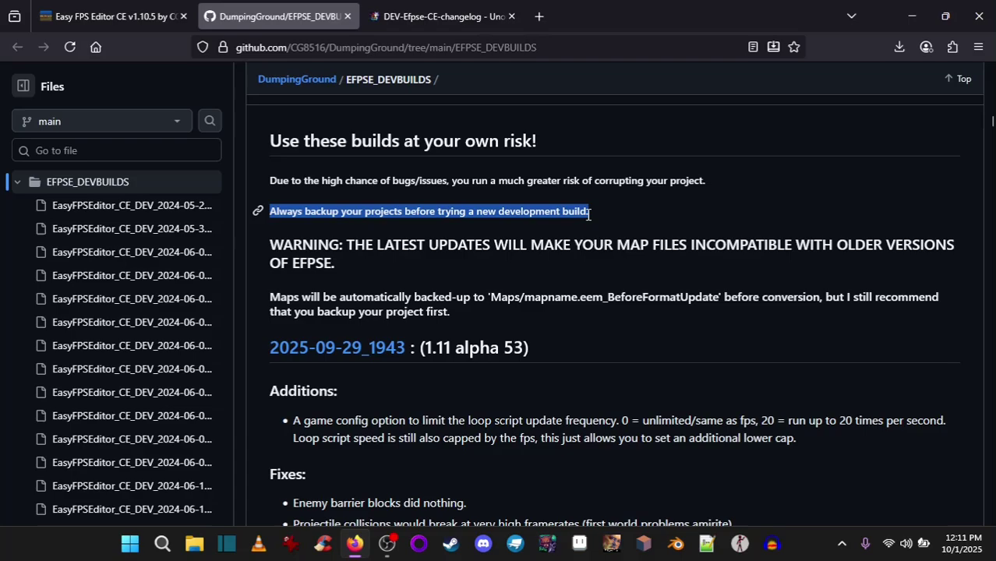
pyautogui.click(913, 11)
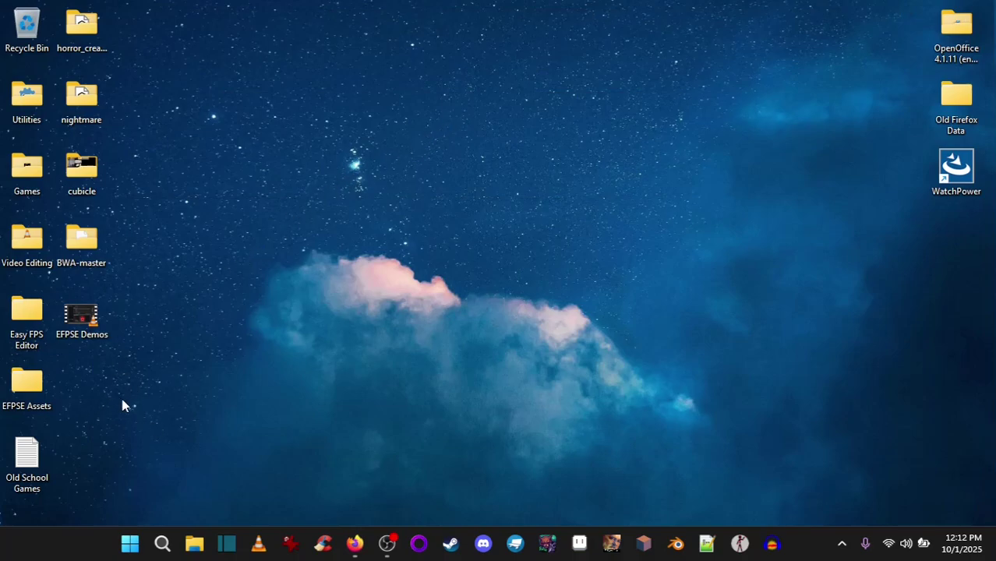
# Create a folder named Alpha 53 inside the desktop's Easy FPS Editor folder.
pyautogui.doubleClick(28, 317)
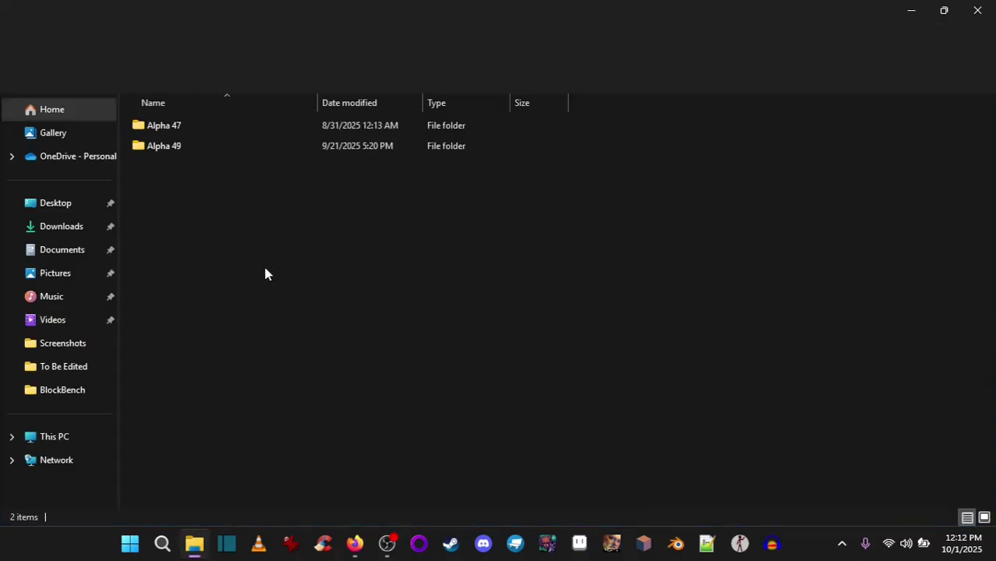
pyautogui.click(178, 152)
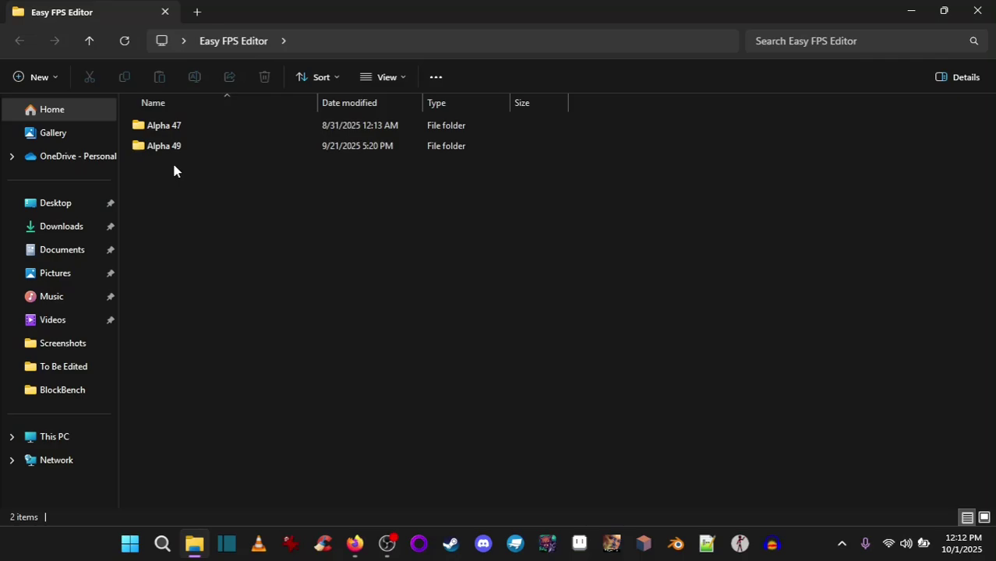
pyautogui.rightClick(173, 200)
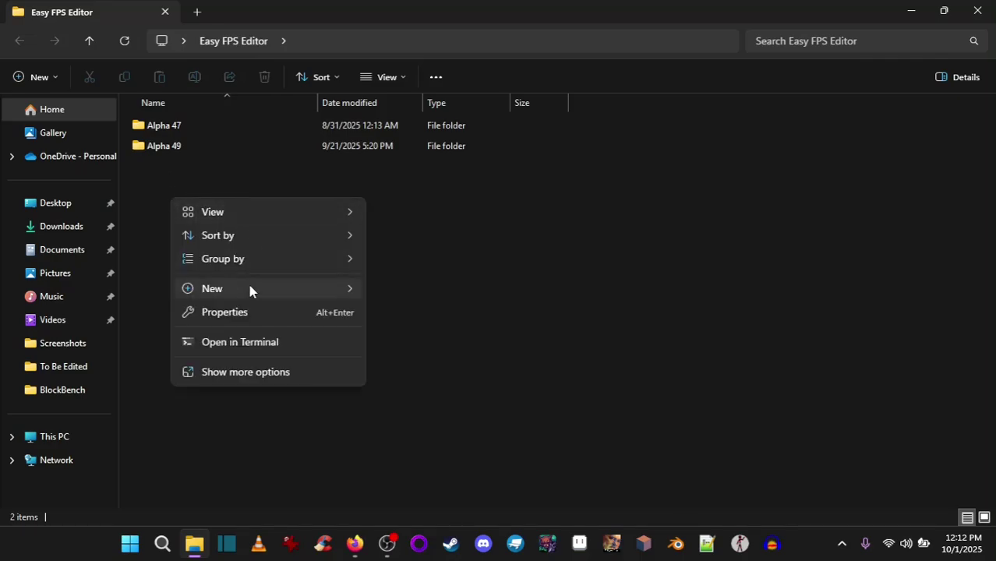
pyautogui.moveTo(247, 288)
pyautogui.click(423, 291)
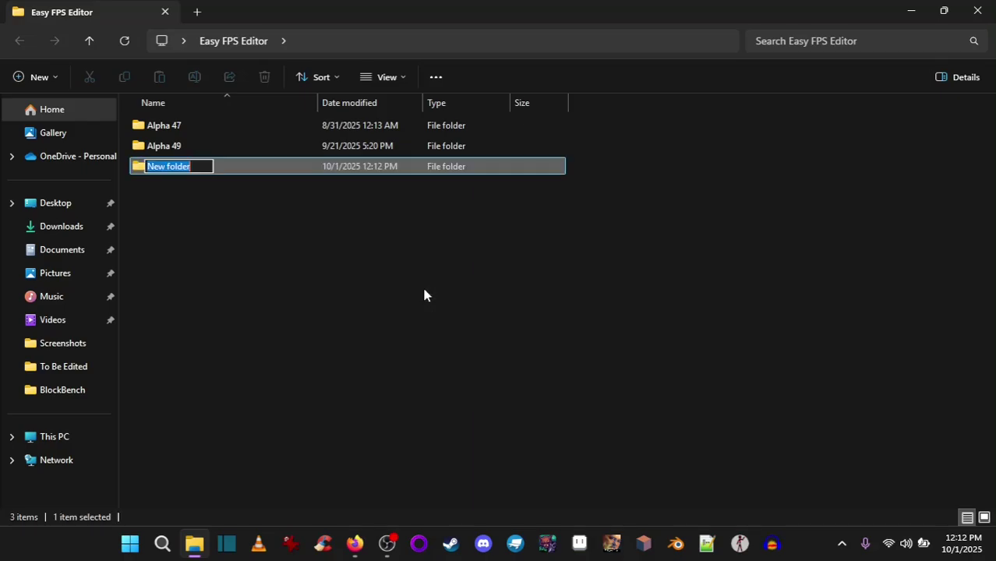
pyautogui.write('A')
pyautogui.press('Return')
pyautogui.click(150, 170)
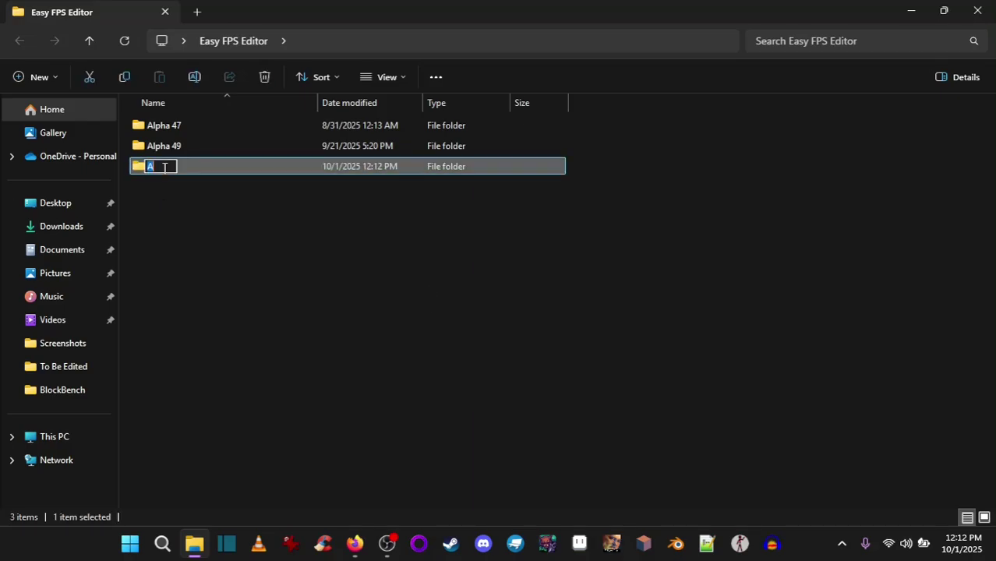
pyautogui.write('Alpha ')
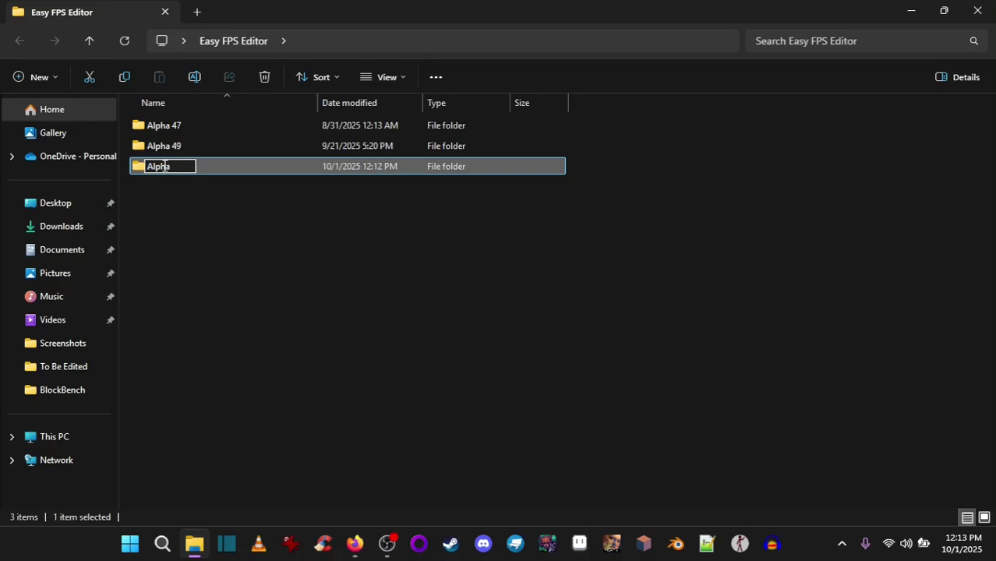
pyautogui.write('53')
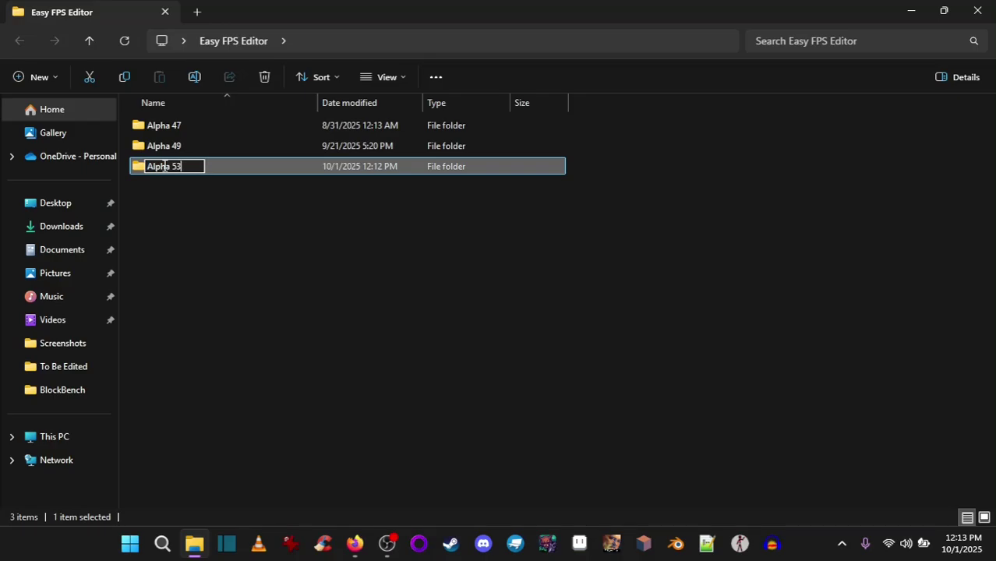
pyautogui.click(198, 215)
# Examine the contents of the existing Alpha 47 and Alpha 49 folders.
pyautogui.doubleClick(167, 128)
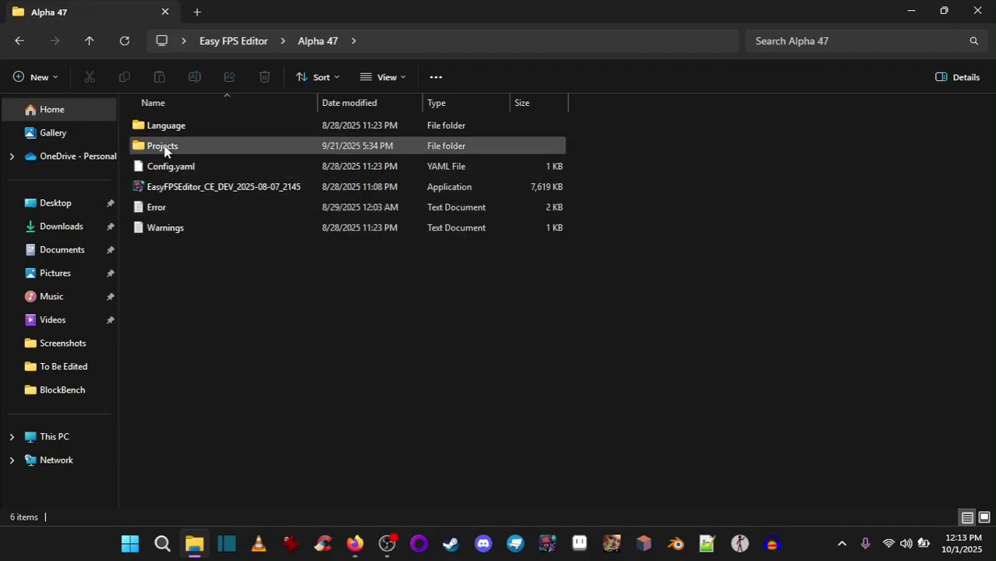
pyautogui.click(19, 40)
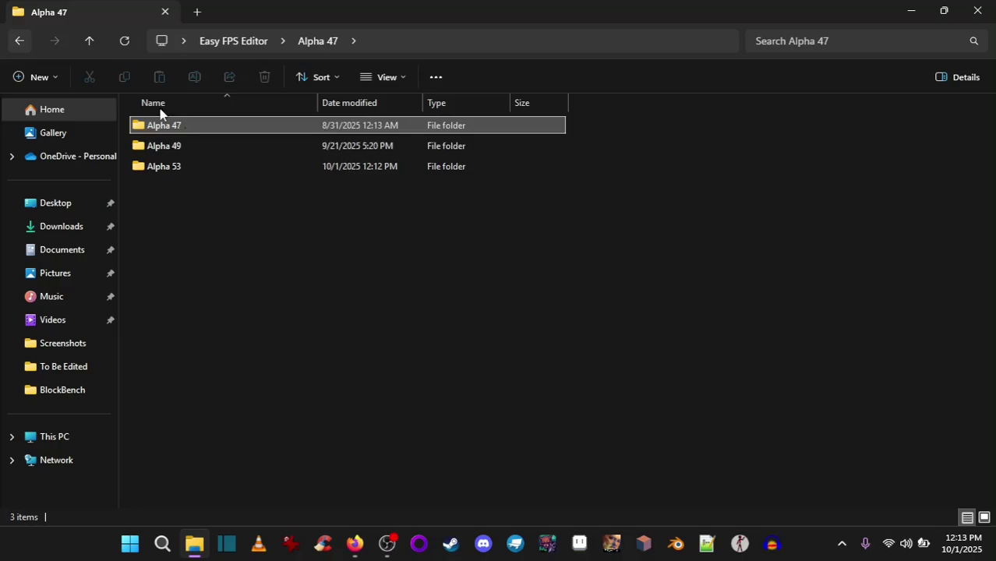
pyautogui.doubleClick(161, 148)
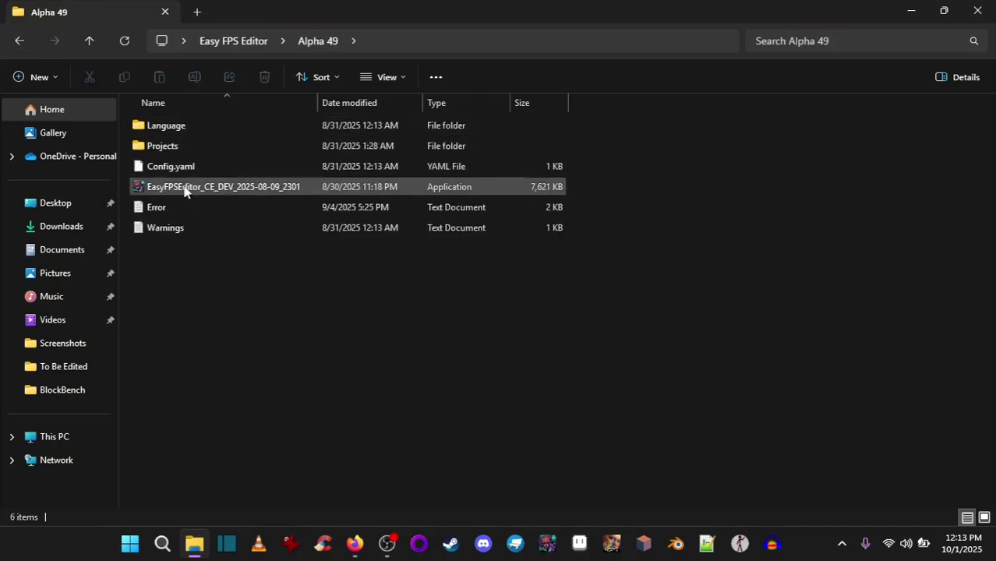
pyautogui.click(15, 44)
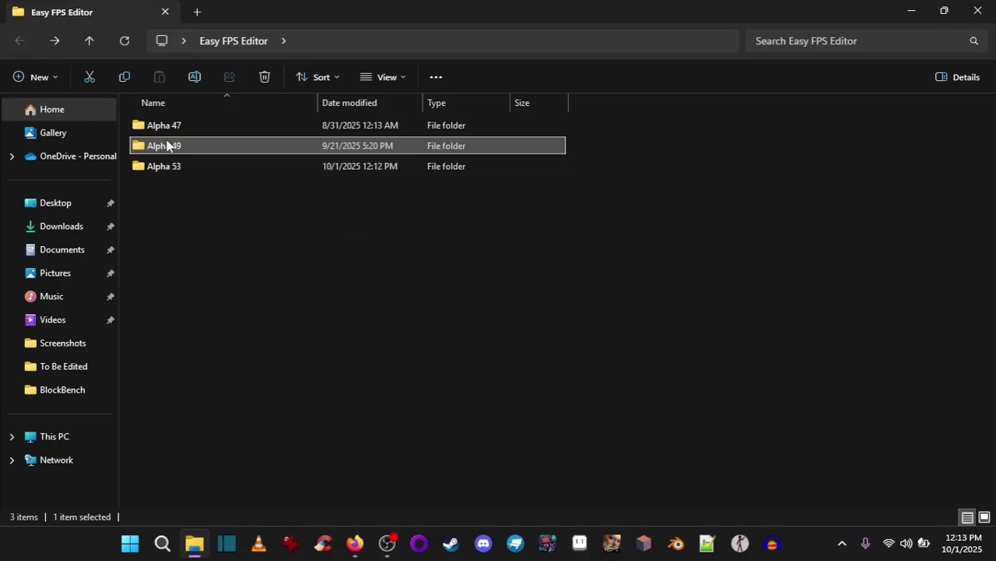
pyautogui.doubleClick(167, 147)
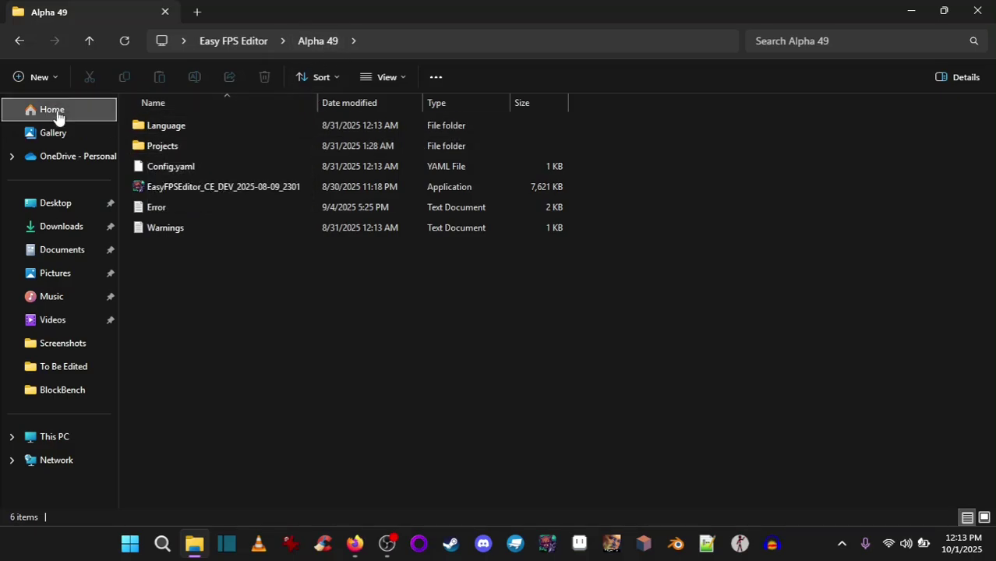
pyautogui.click(18, 39)
pyautogui.click(156, 127)
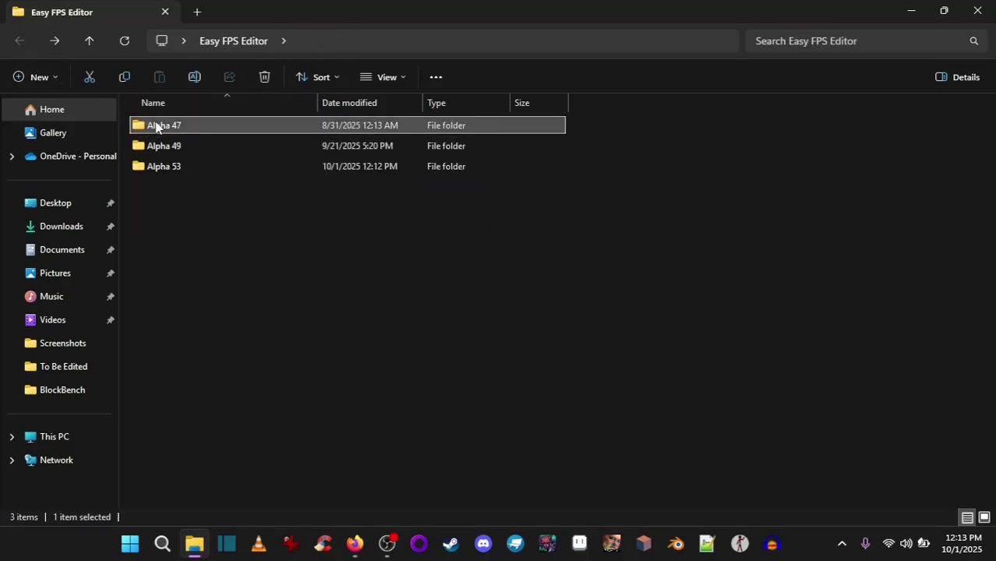
pyautogui.doubleClick(156, 127)
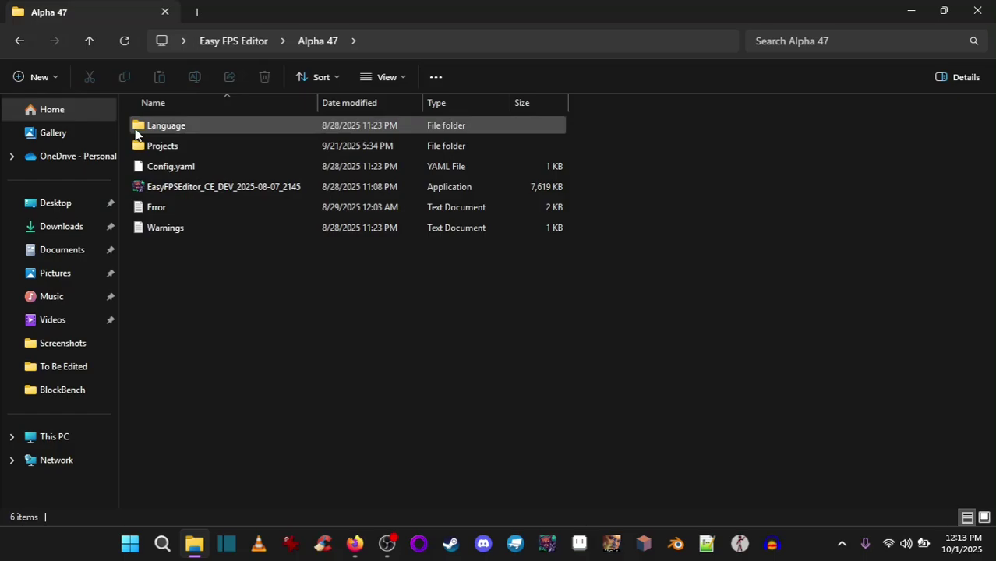
pyautogui.click(13, 42)
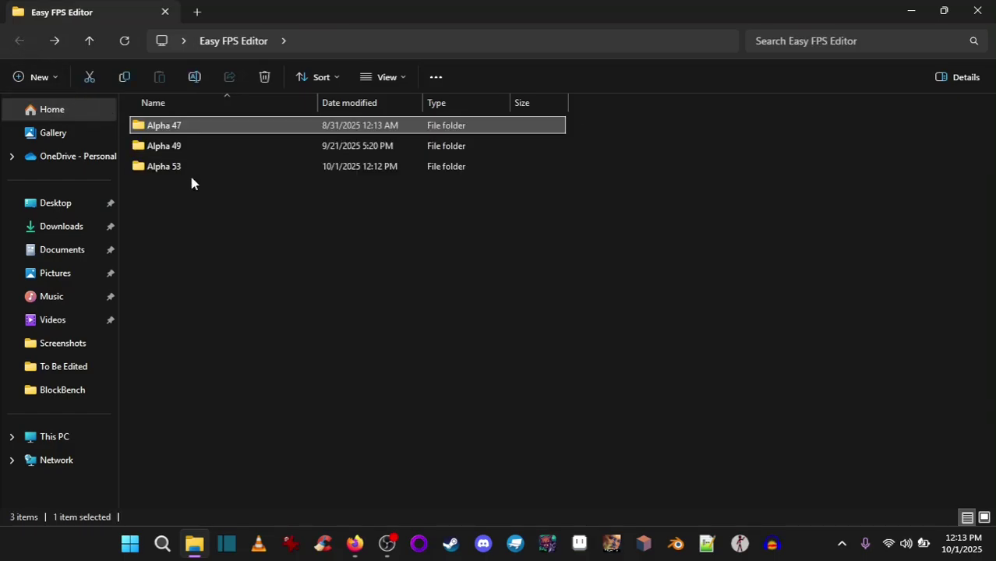
# Copy EasyFPSEditor_CE_DEV_2025-09-29_1943 from Downloads into the Alpha 53 folder.
pyautogui.click(190, 168)
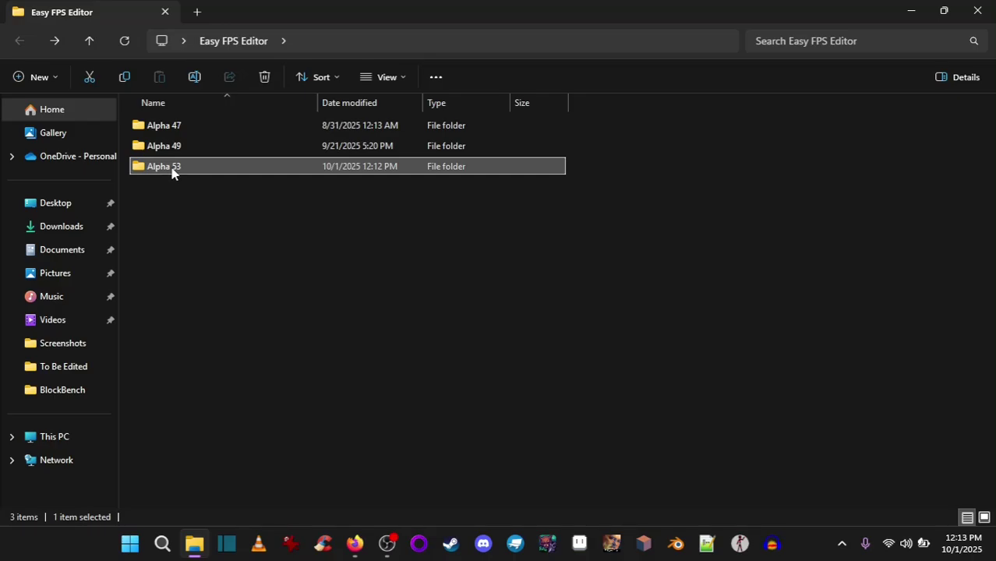
pyautogui.doubleClick(172, 168)
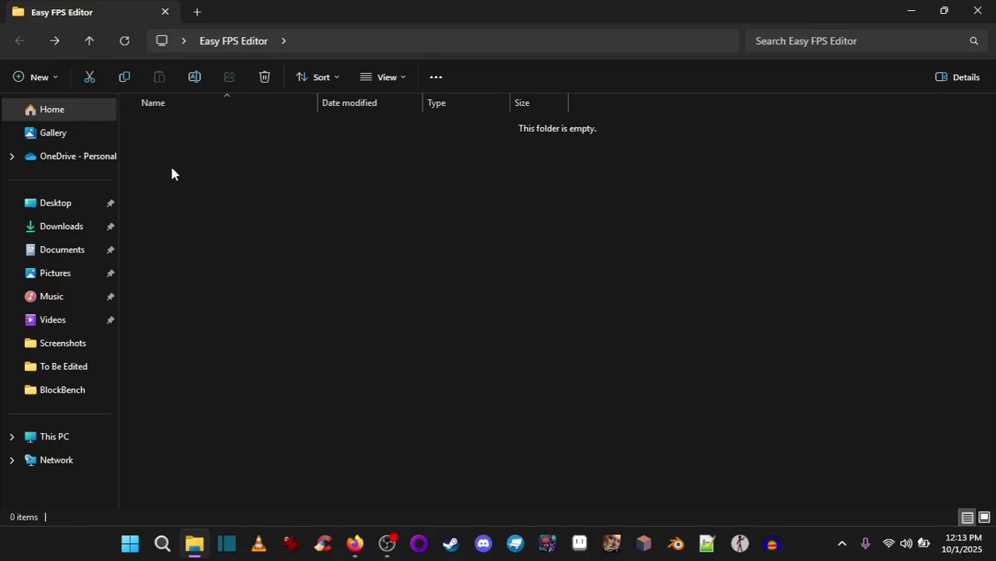
pyautogui.click(68, 227)
pyautogui.click(242, 148)
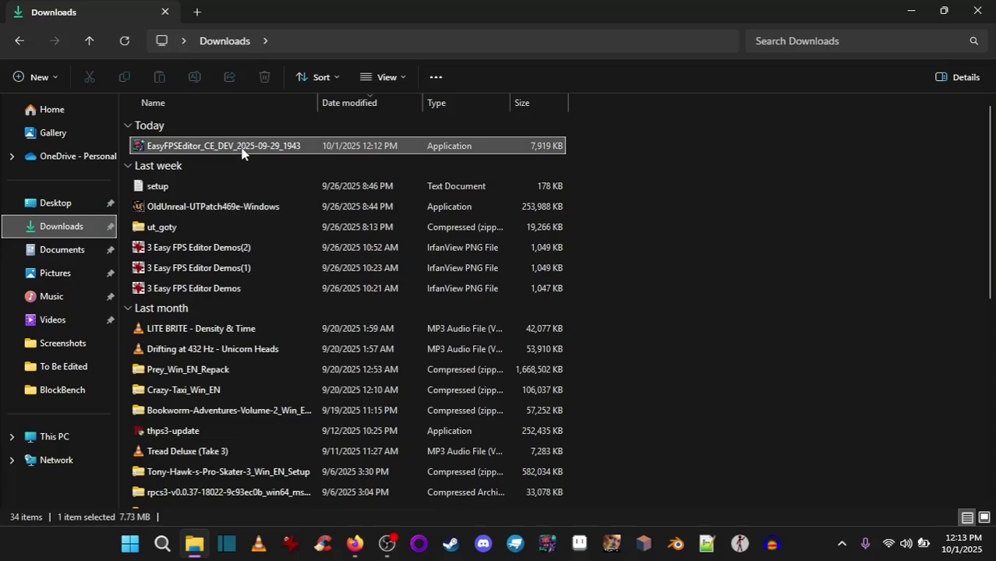
pyautogui.hotkey('ctrl', 'c')
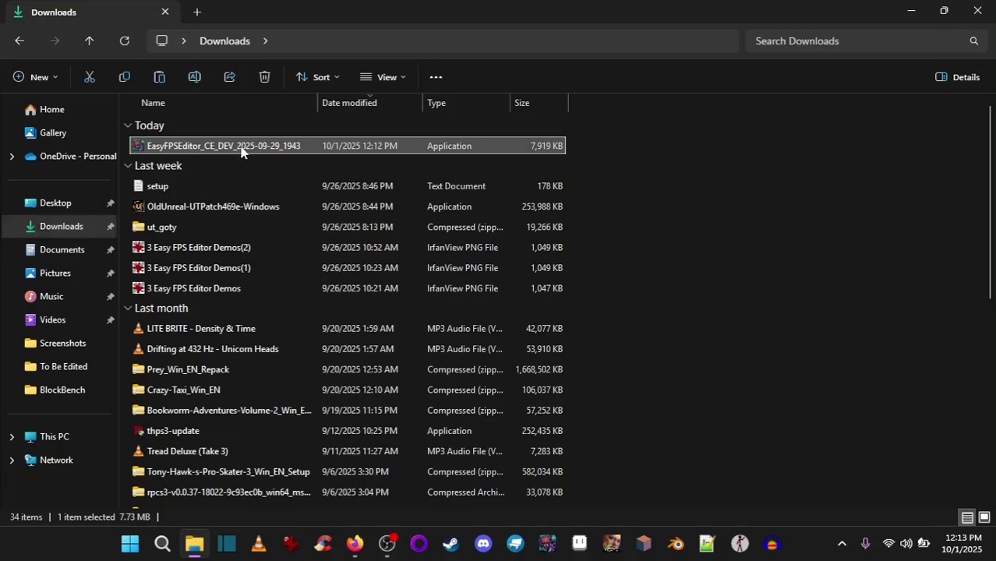
pyautogui.hotkey('alt', 'Left')
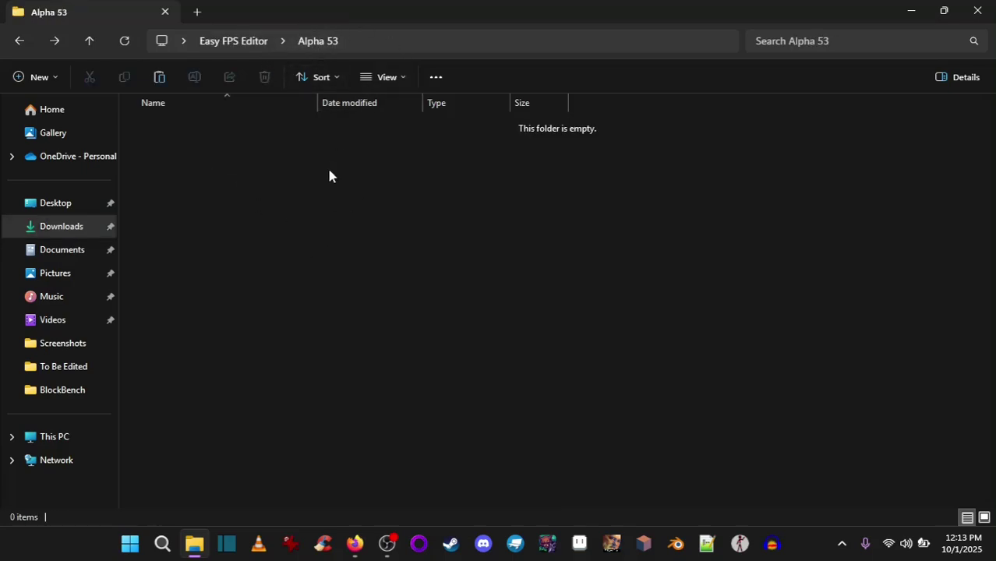
pyautogui.hotkey('ctrl', 'v')
pyautogui.click(328, 253)
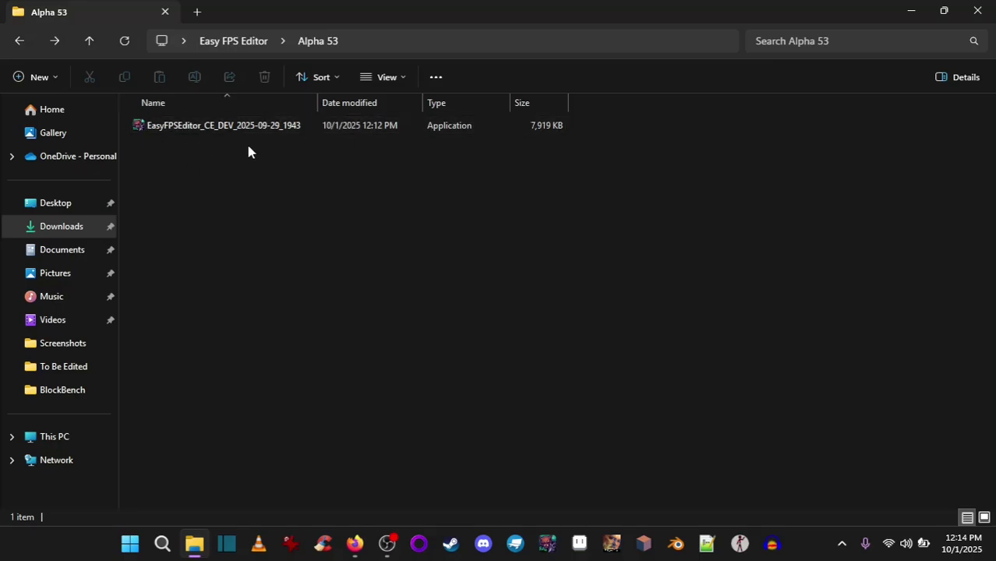
# Run EasyFPSEditor_CE_DEV_2025-09-29_1943 from the Alpha 53 folder, allowing it past Windows SmartScreen.
pyautogui.doubleClick(221, 127)
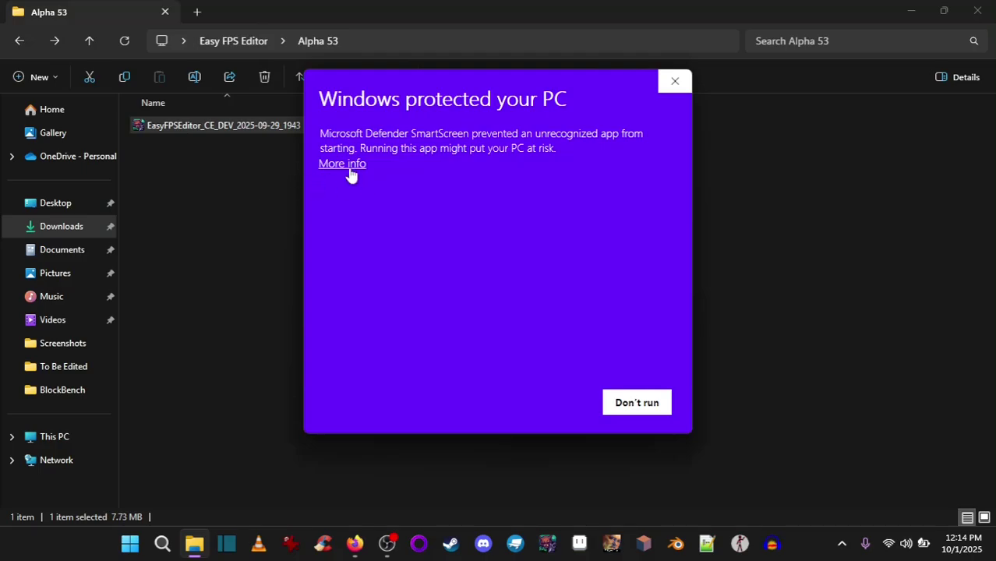
pyautogui.click(344, 164)
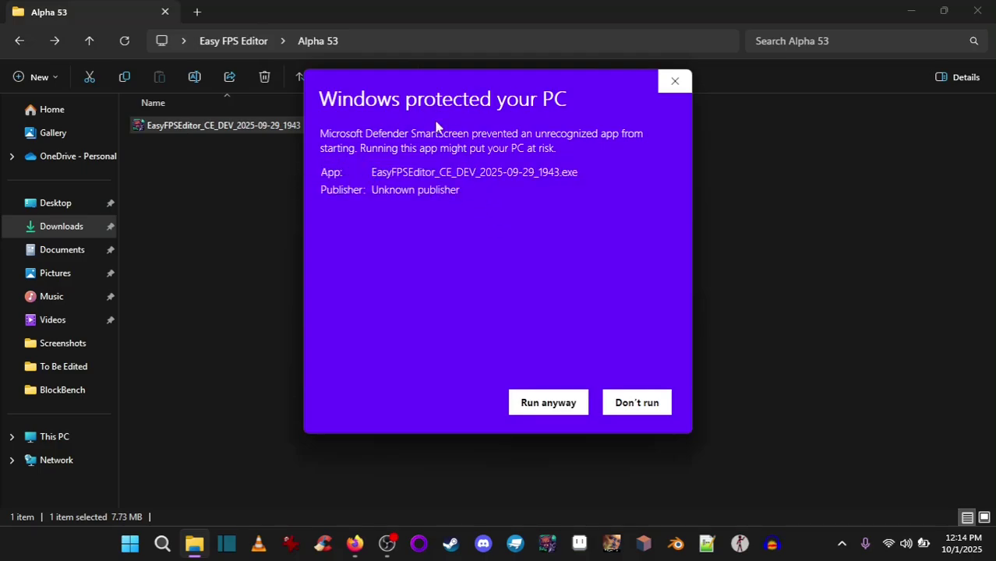
pyautogui.click(538, 407)
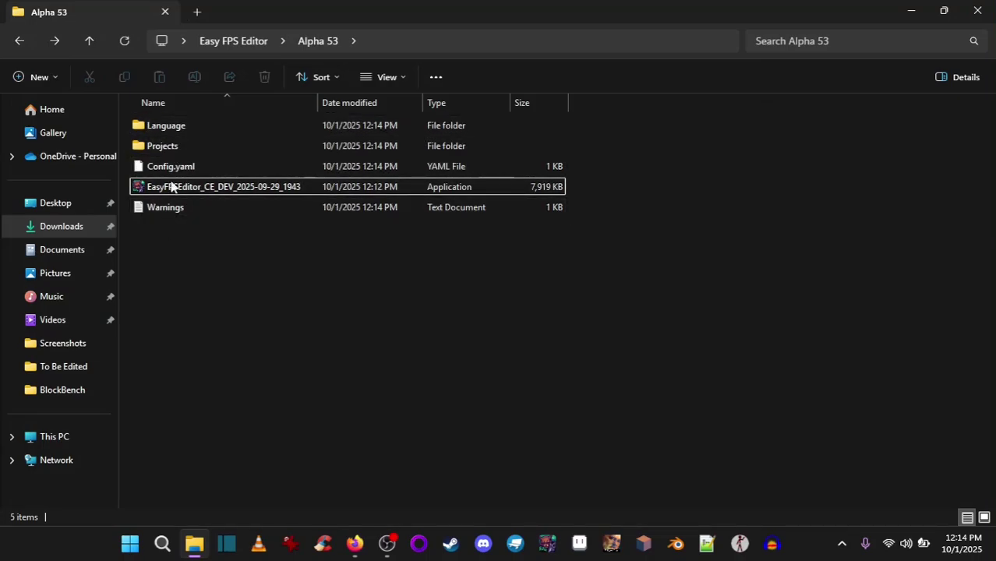
# Open the Projects folder of Alpha 49 and examine the contents of its FSM2 project folder.
pyautogui.click(22, 43)
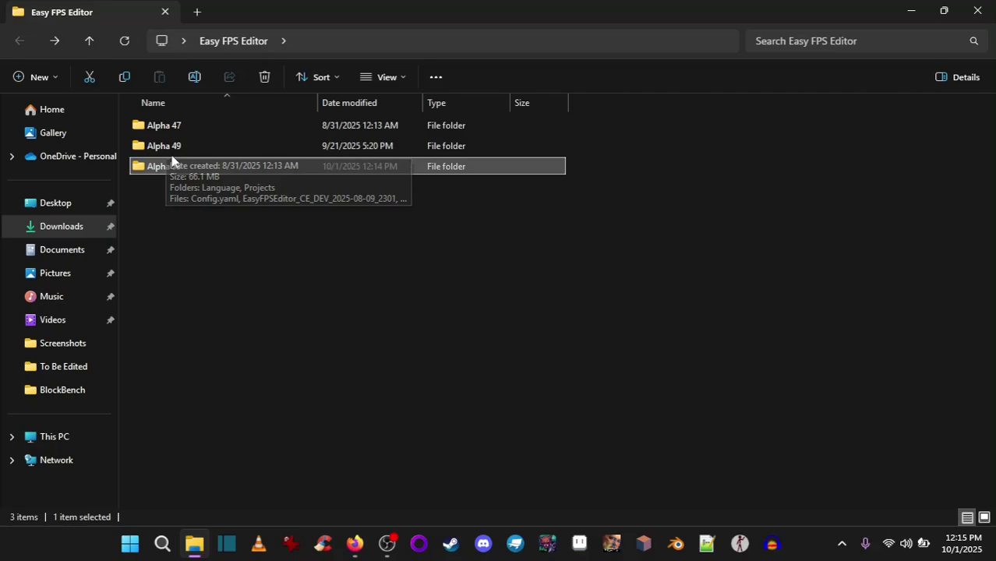
pyautogui.doubleClick(167, 147)
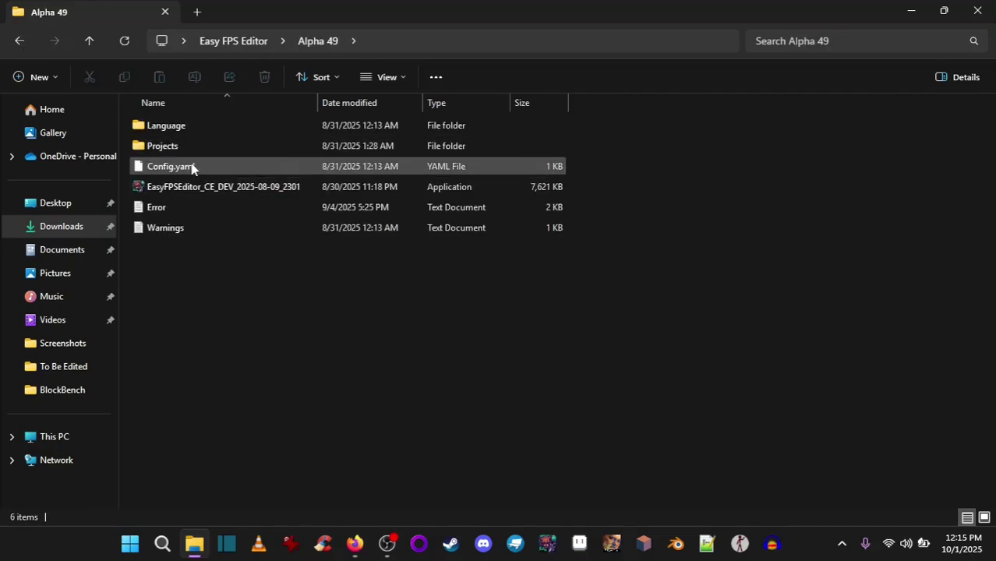
pyautogui.doubleClick(169, 147)
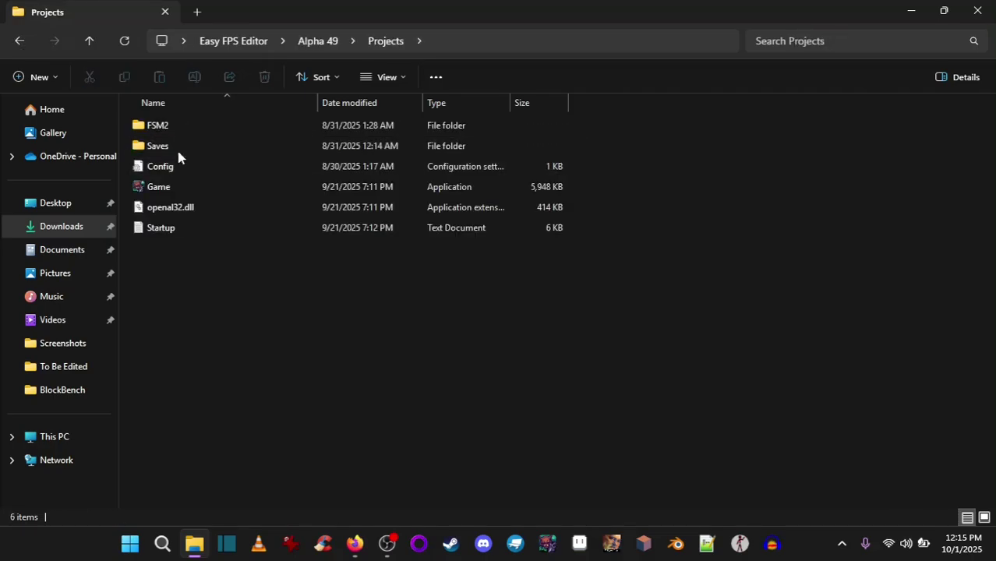
pyautogui.doubleClick(166, 129)
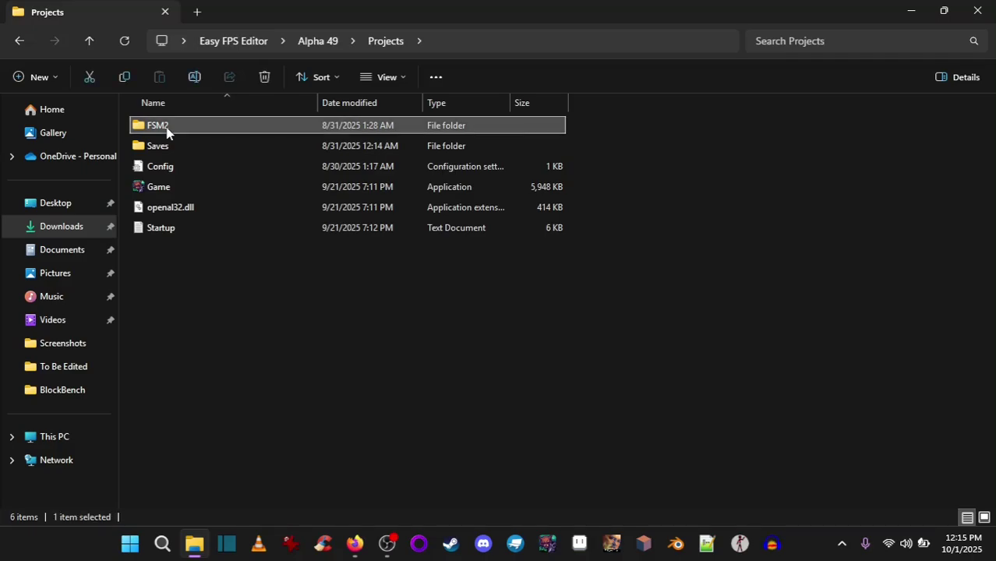
pyautogui.scroll(-4, 201, 452)
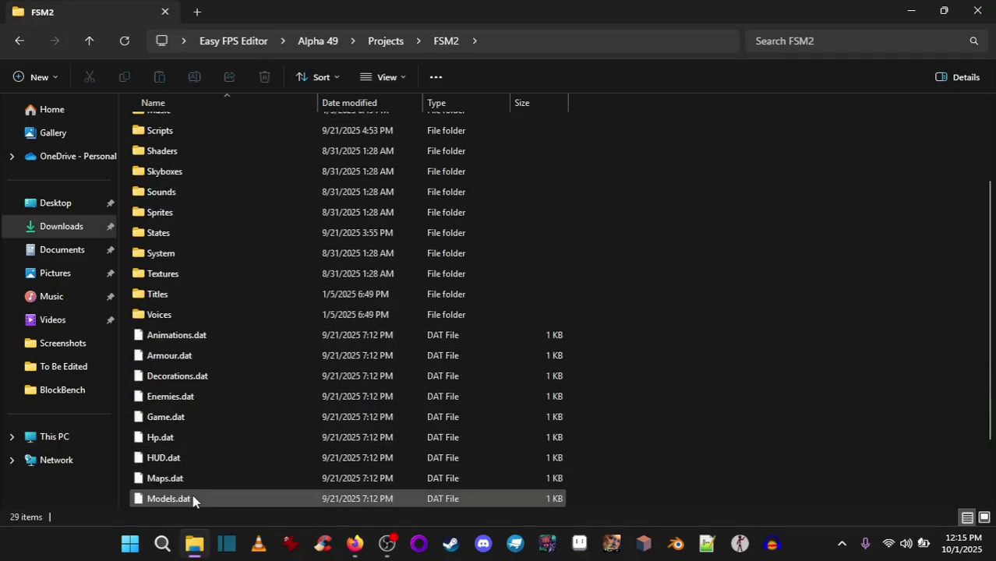
pyautogui.scroll(4, 196, 470)
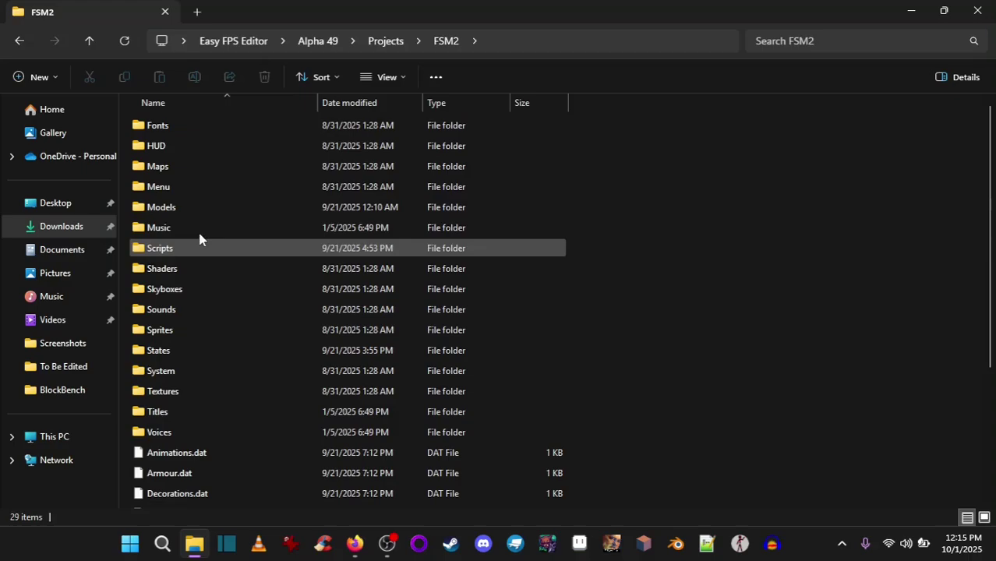
pyautogui.click(14, 45)
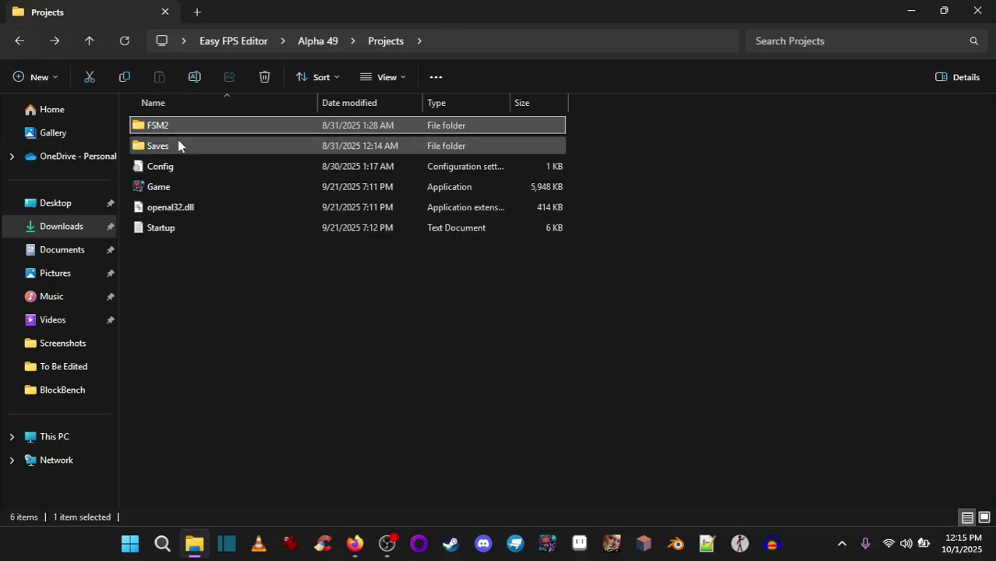
# Copy the FSM2 folder and the Config file from Alpha 49's Projects folder into Alpha 53's Projects folder.
pyautogui.click(177, 143)
pyautogui.click(158, 130)
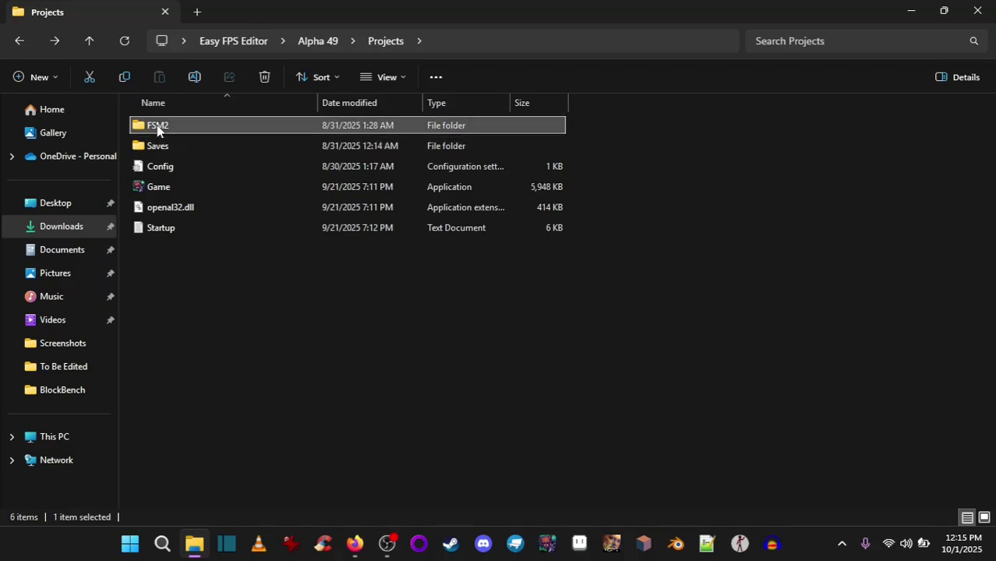
pyautogui.keyDown('ctrl'); pyautogui.click(162, 170); pyautogui.keyUp('ctrl')
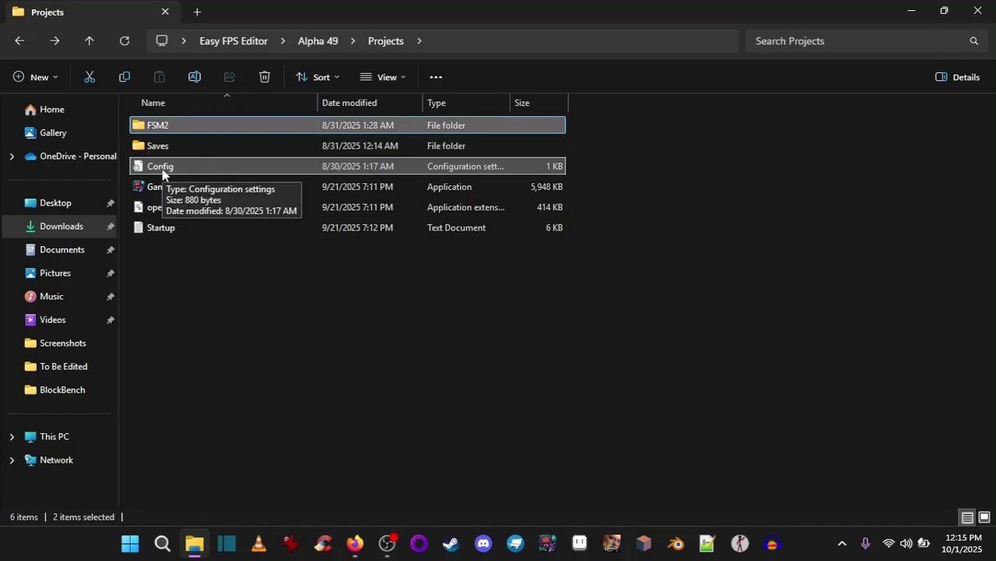
pyautogui.click(20, 42)
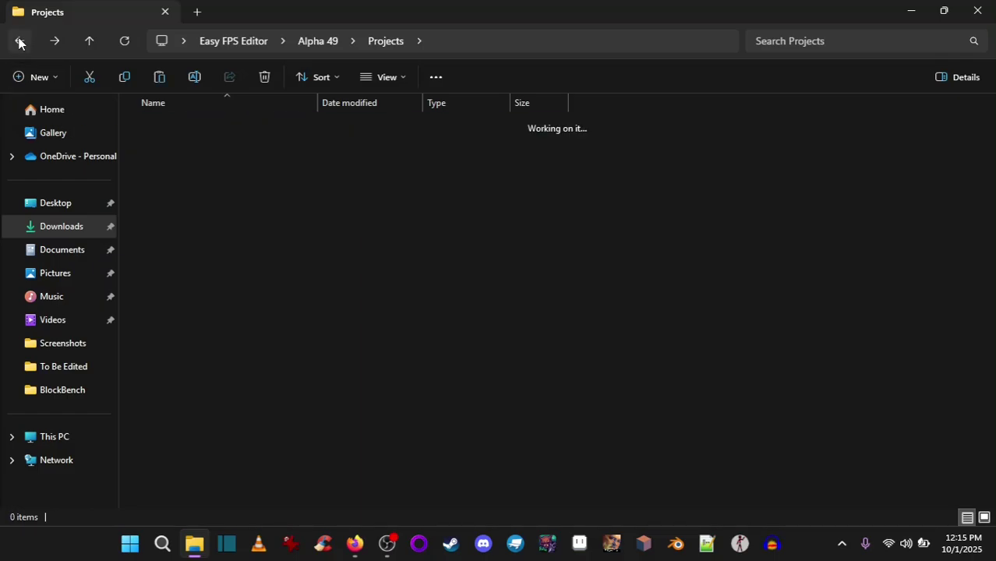
pyautogui.click(19, 42)
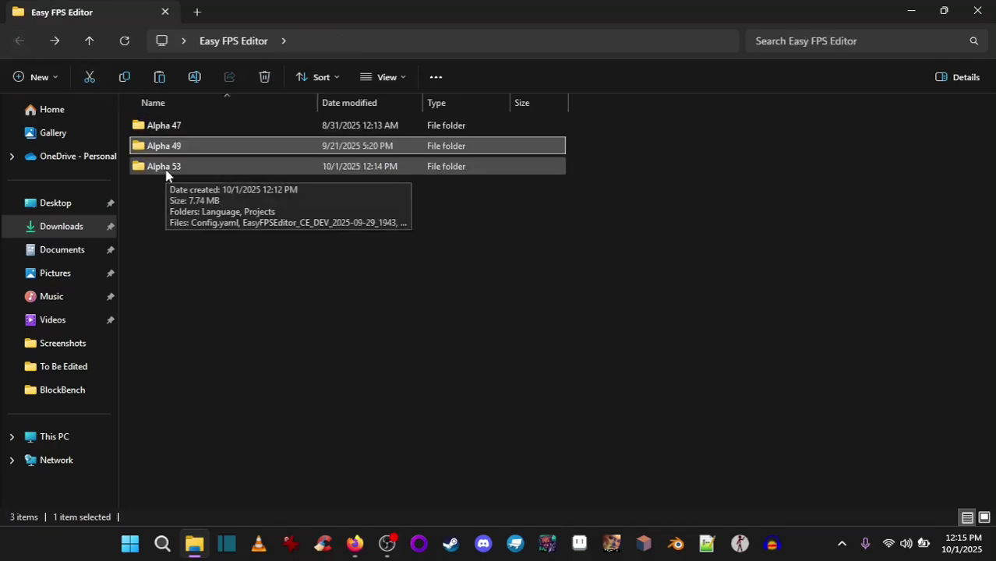
pyautogui.doubleClick(165, 172)
pyautogui.doubleClick(167, 148)
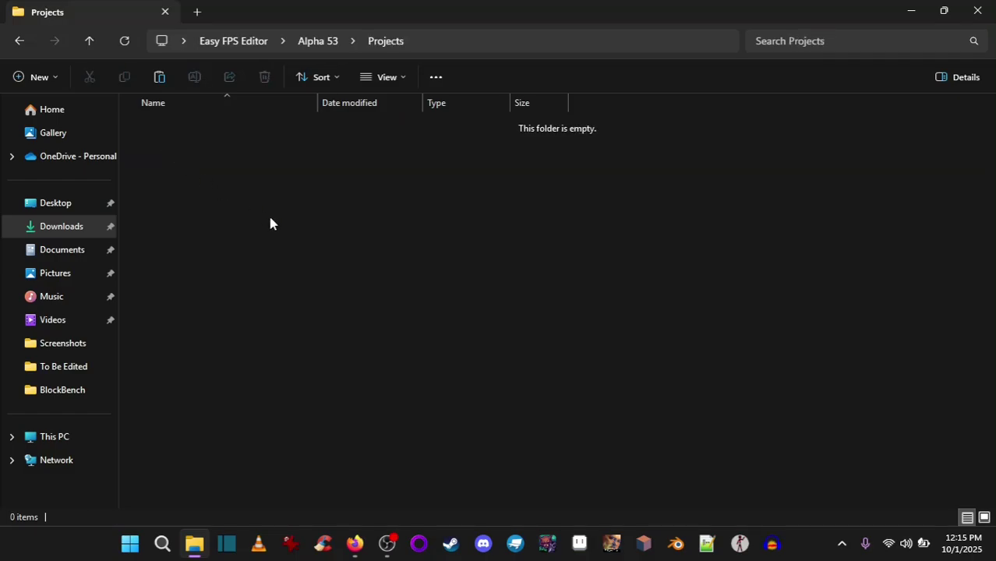
pyautogui.hotkey('ctrl', 'v')
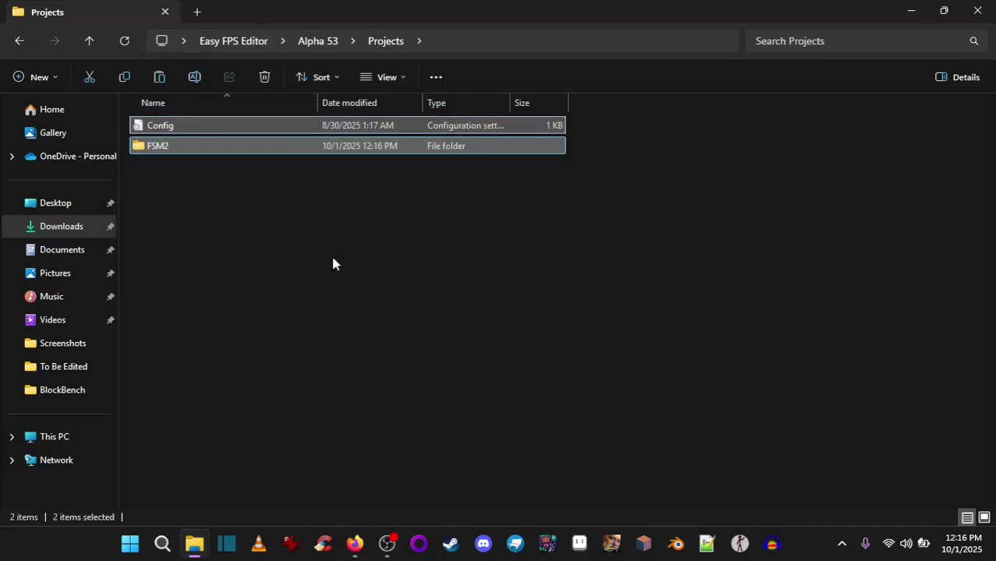
pyautogui.click(259, 228)
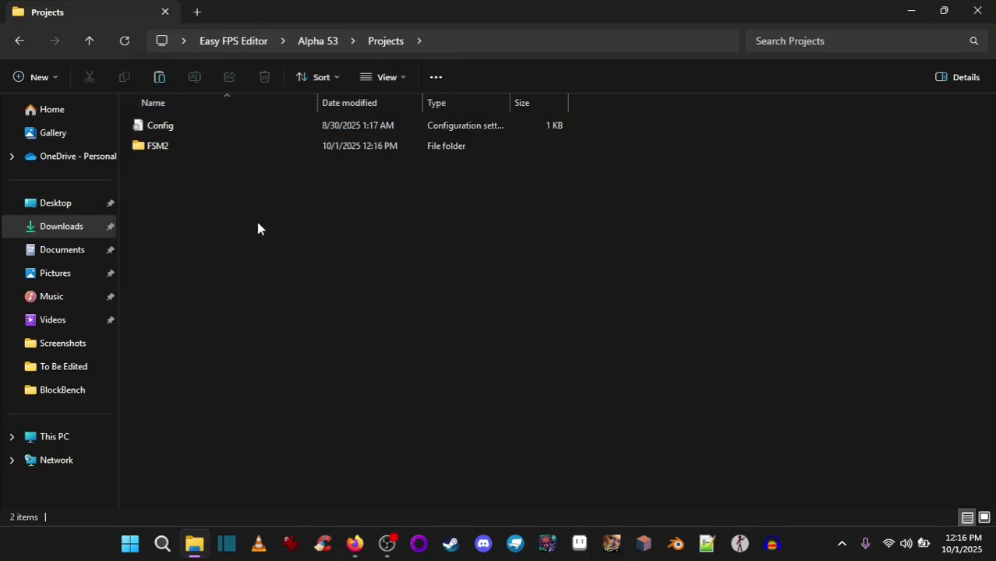
# Launch EasyFPSEditor_CE_DEV_2025-09-29_1943 from the Alpha 53 folder and open the FSM2 project.
pyautogui.click(20, 41)
pyautogui.doubleClick(180, 196)
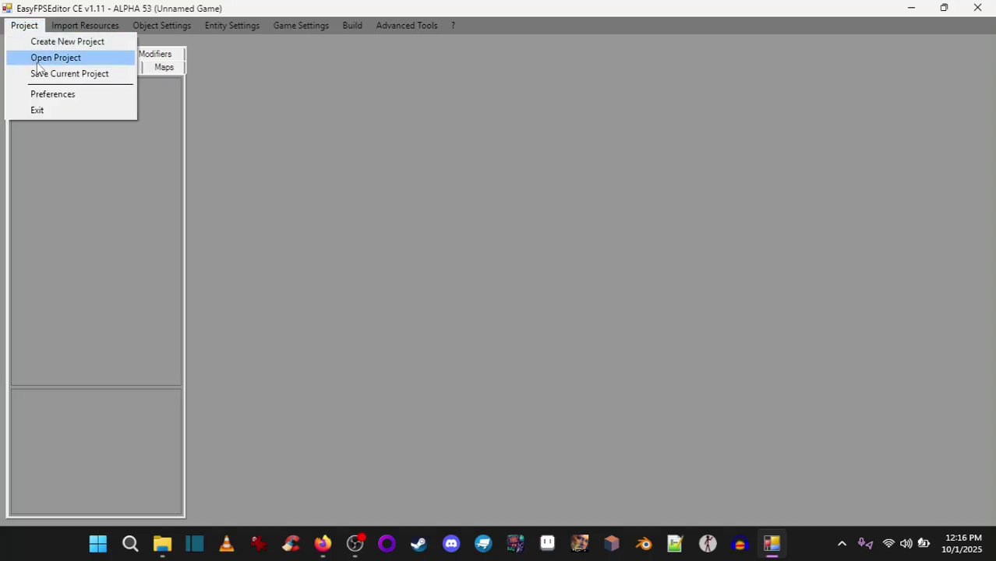
pyautogui.click(49, 58)
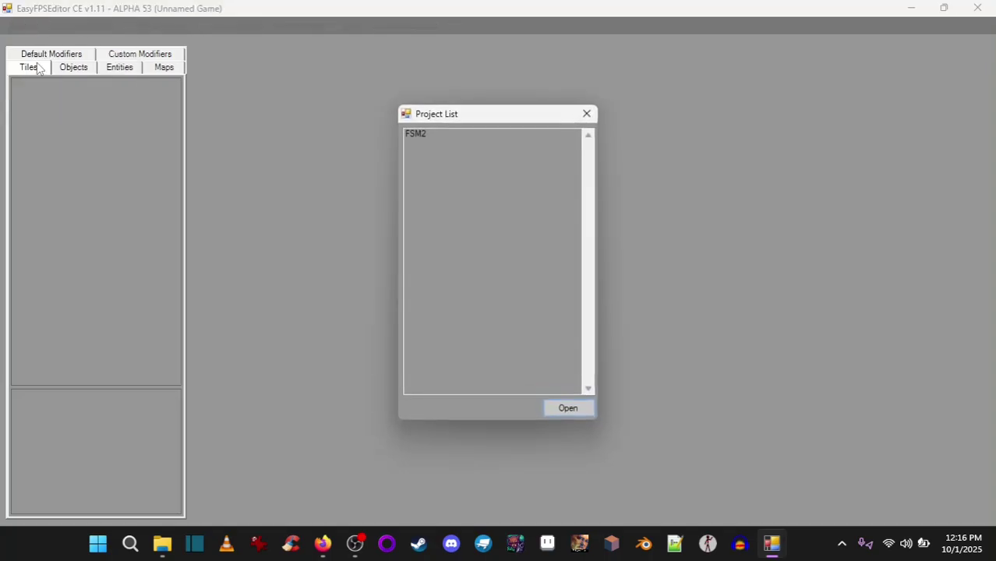
pyautogui.click(421, 138)
pyautogui.doubleClick(527, 234)
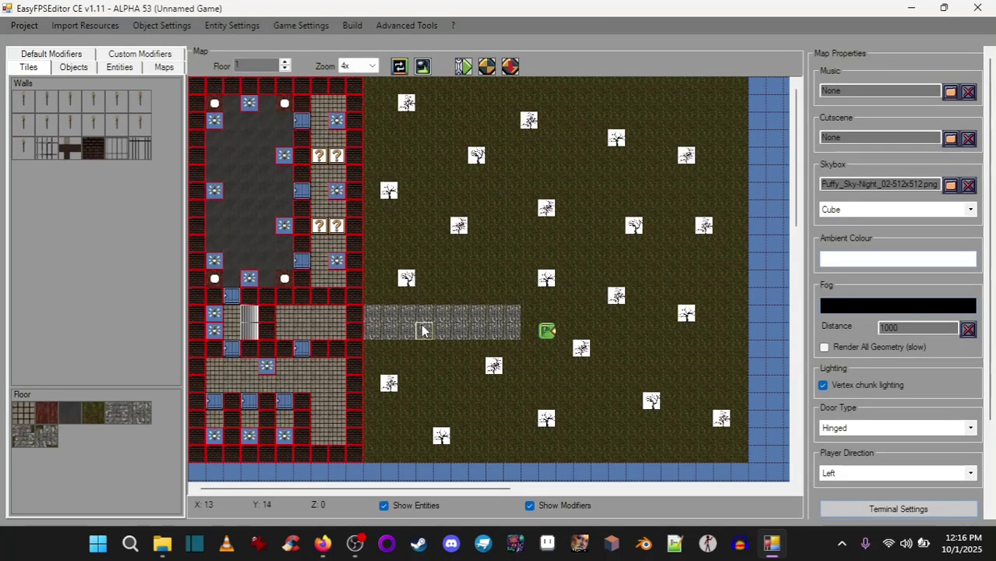
# Playtest the FSM2 map and look around the outdoor area with its trees, stone path and brick wall.
pyautogui.click(511, 67)
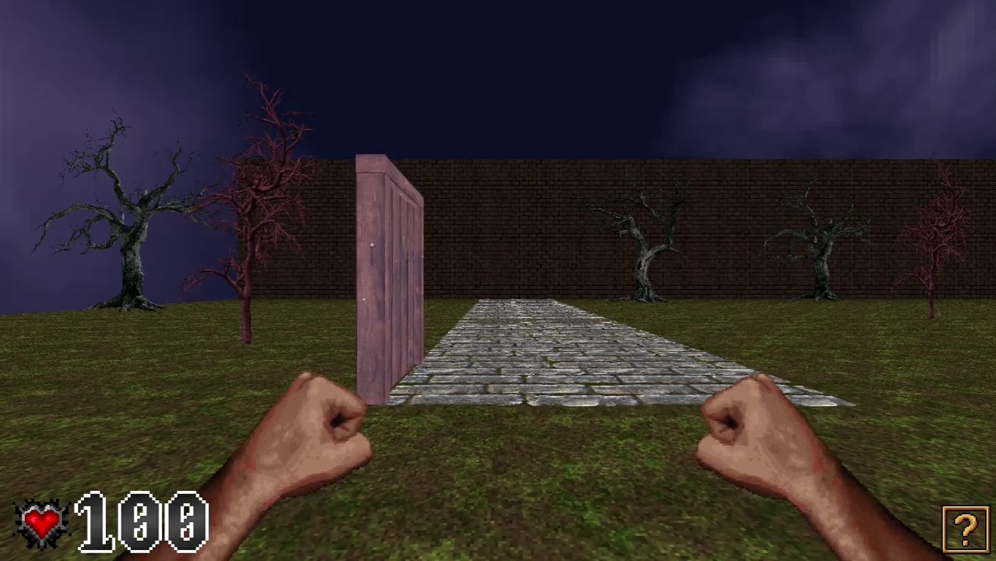
pyautogui.press('Left')
pyautogui.press('Right')
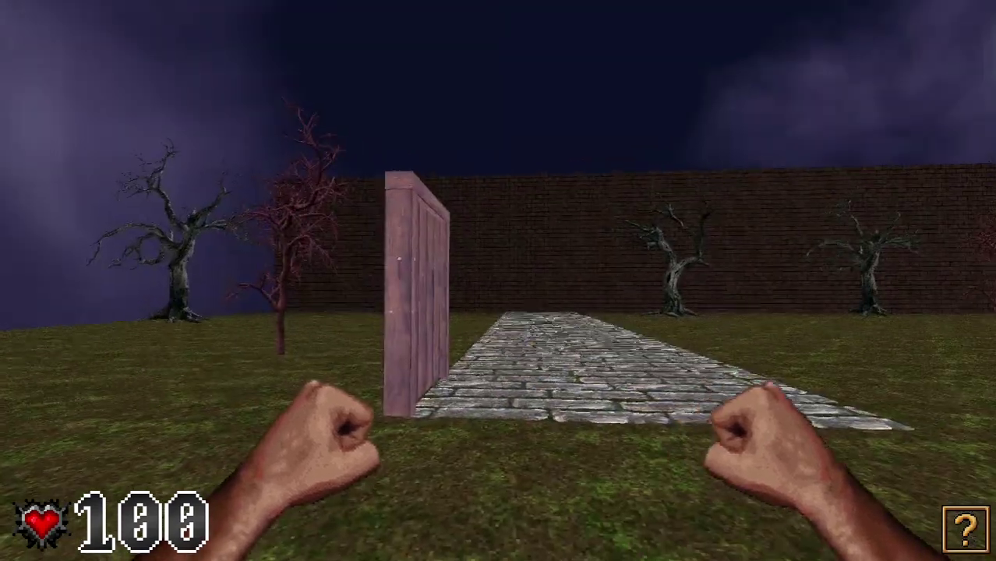
pyautogui.press('Left')
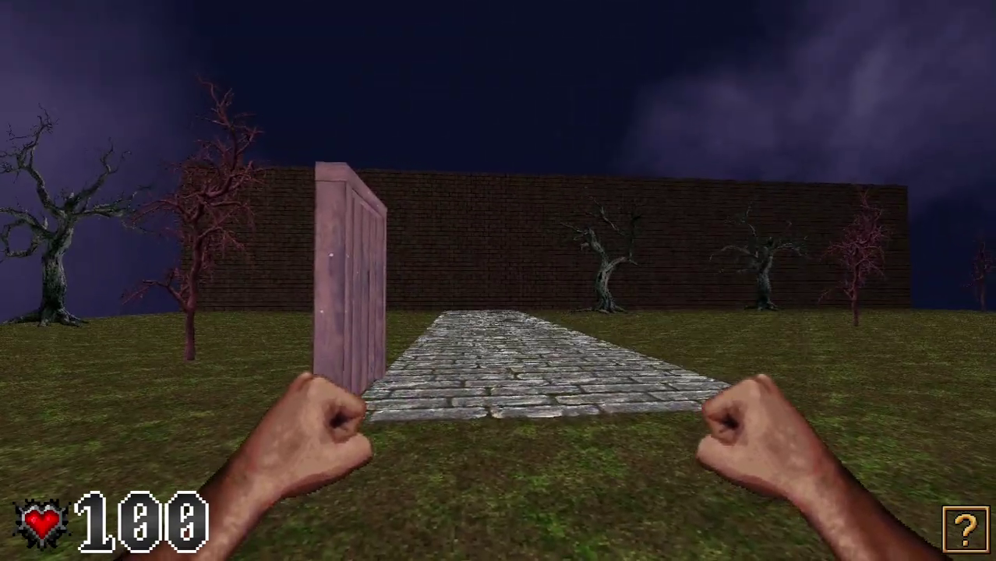
pyautogui.press('Right')
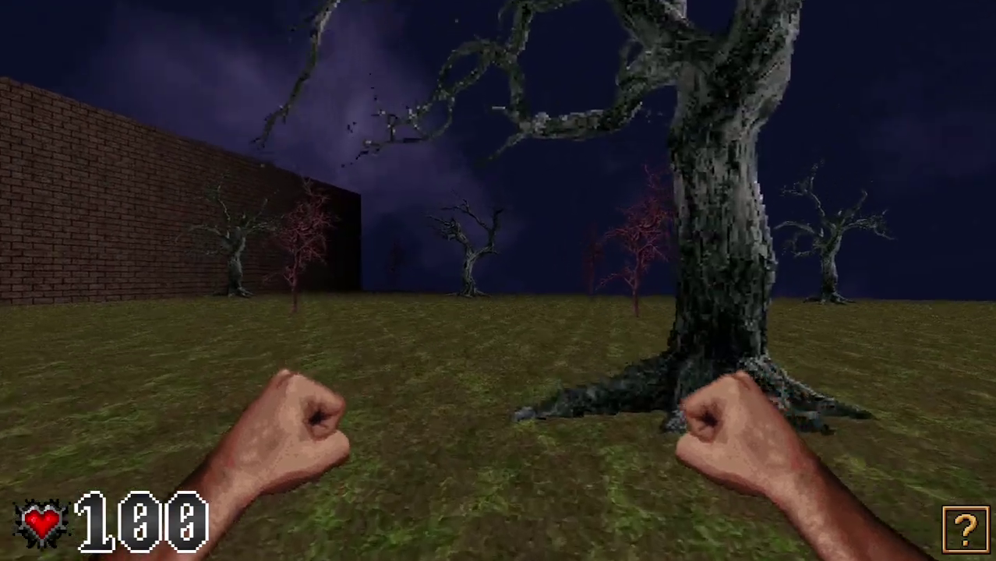
pyautogui.press('Left')
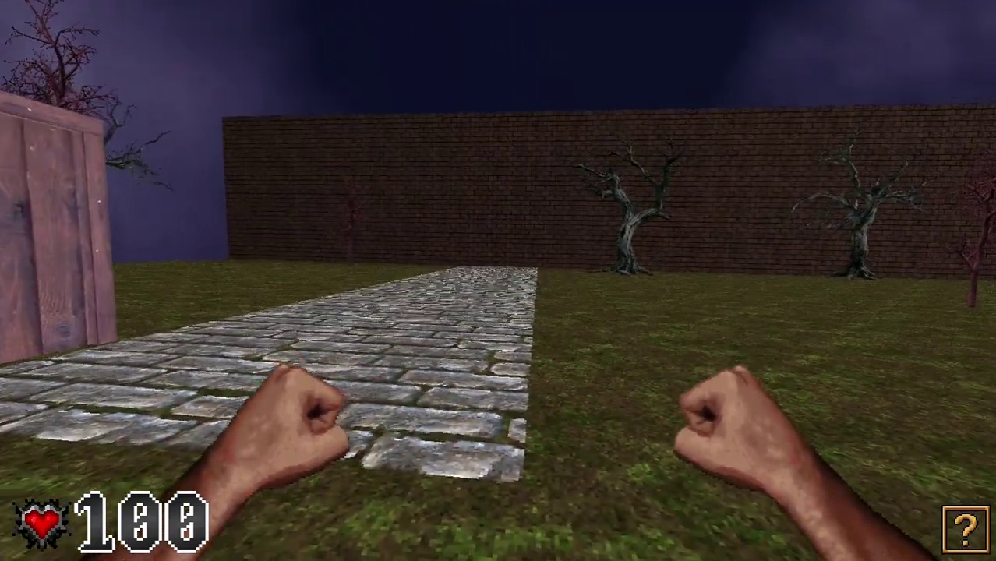
pyautogui.press('Left')
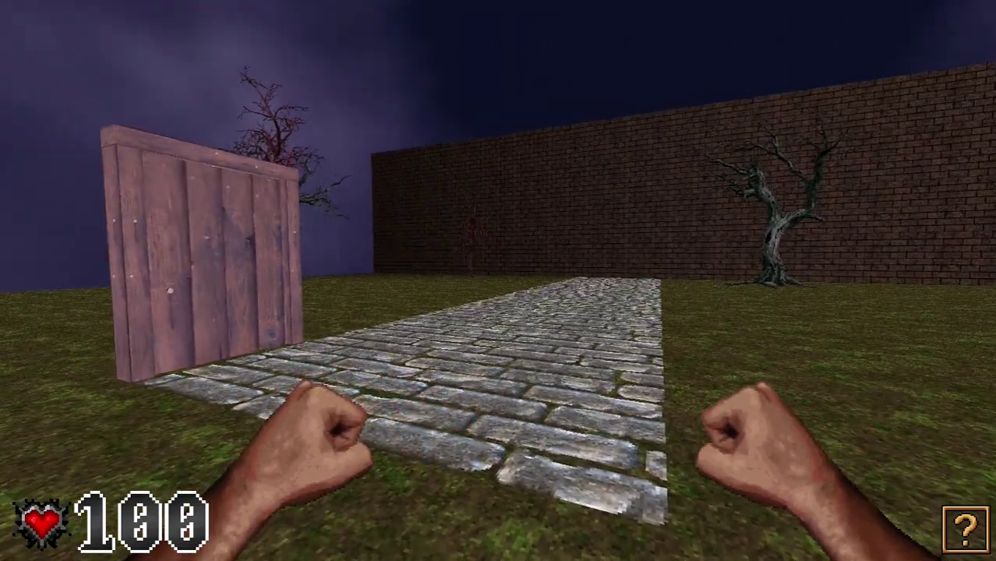
# Walk up to the wooden door beside the stone path, inspect it from several distances, and quit the playtest.
pyautogui.press('d')
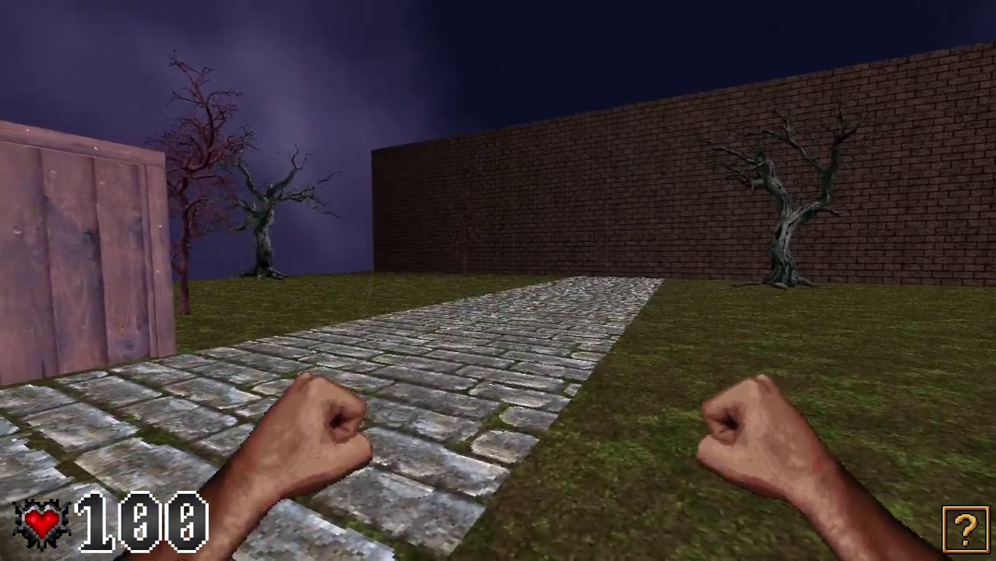
pyautogui.press('Left')
pyautogui.press('w')
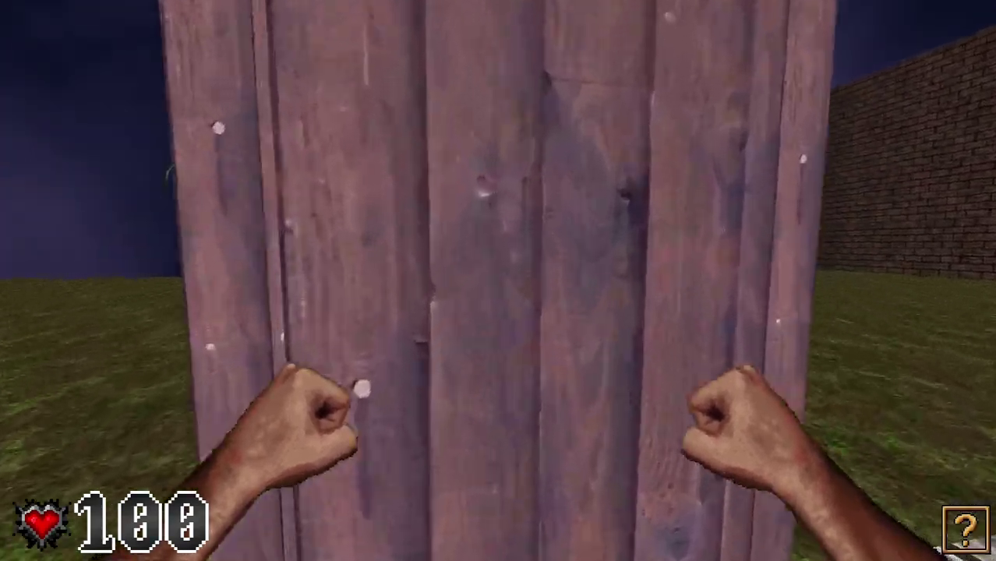
pyautogui.press('w')
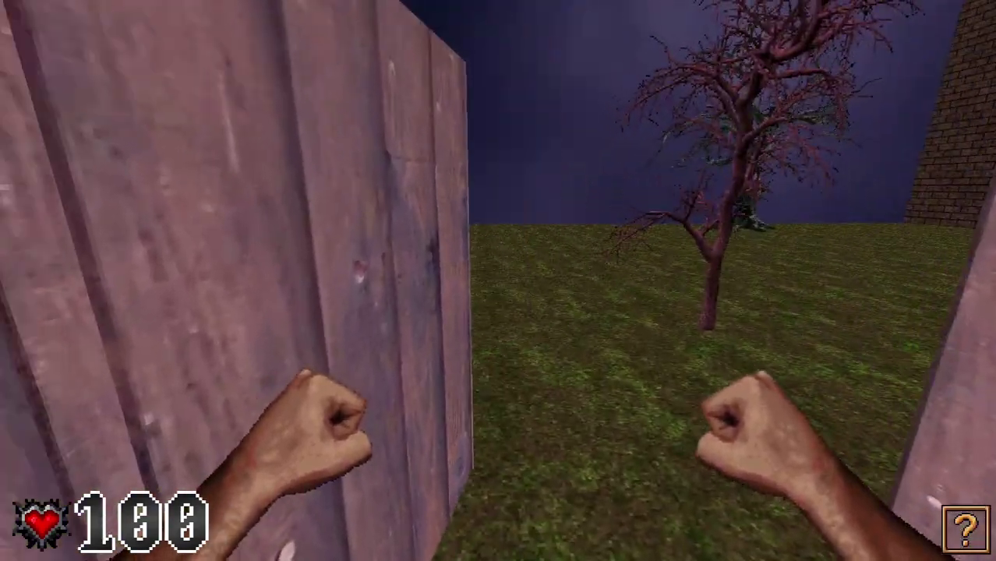
pyautogui.press('s')
pyautogui.press('w')
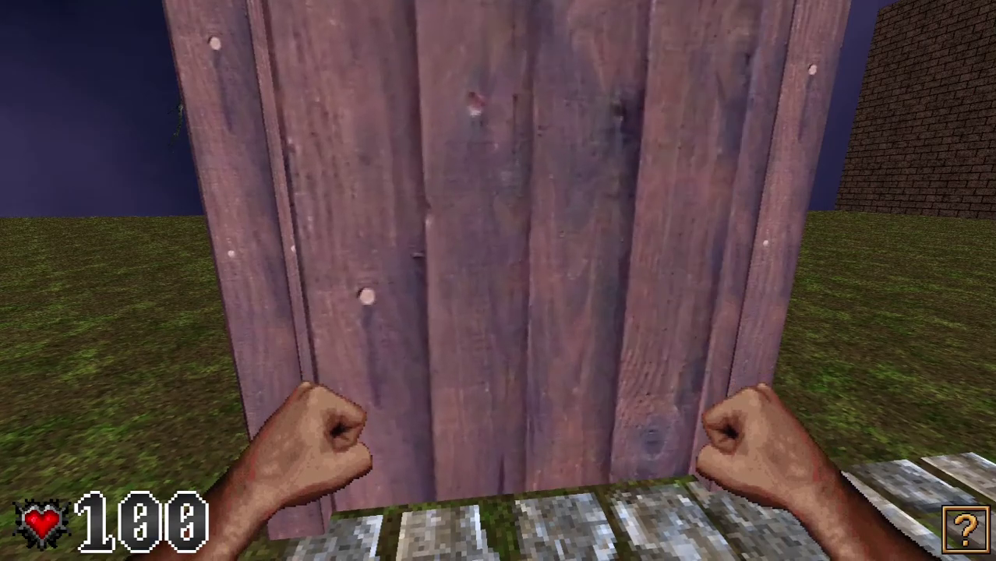
pyautogui.press('s')
pyautogui.press('s')
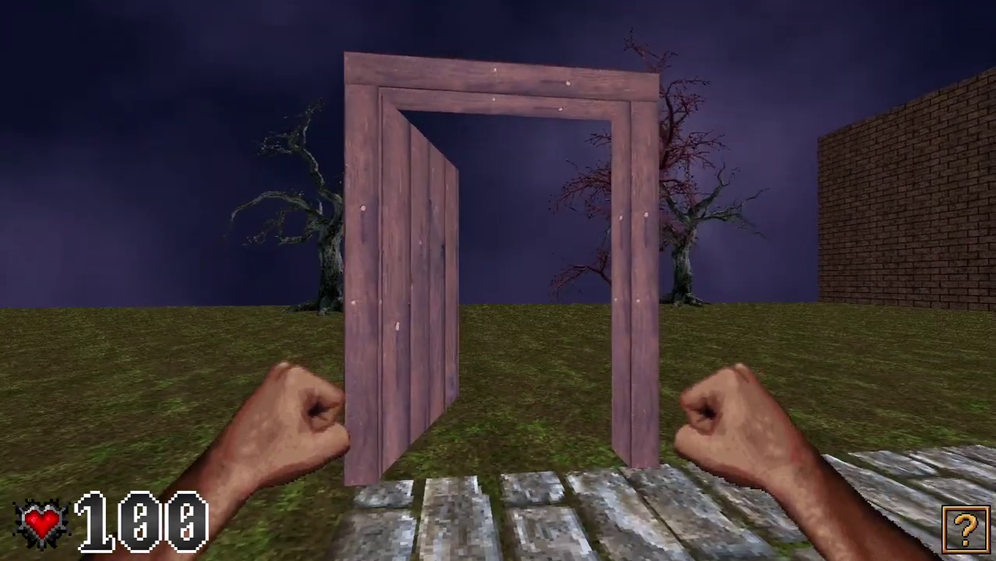
pyautogui.press('s')
pyautogui.press('w')
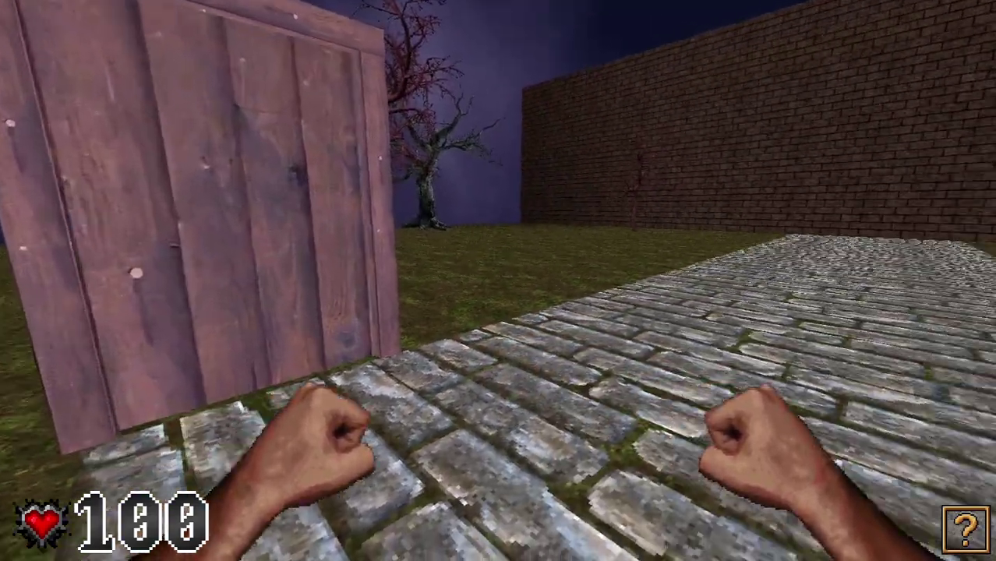
pyautogui.press('Right')
pyautogui.press('Escape')
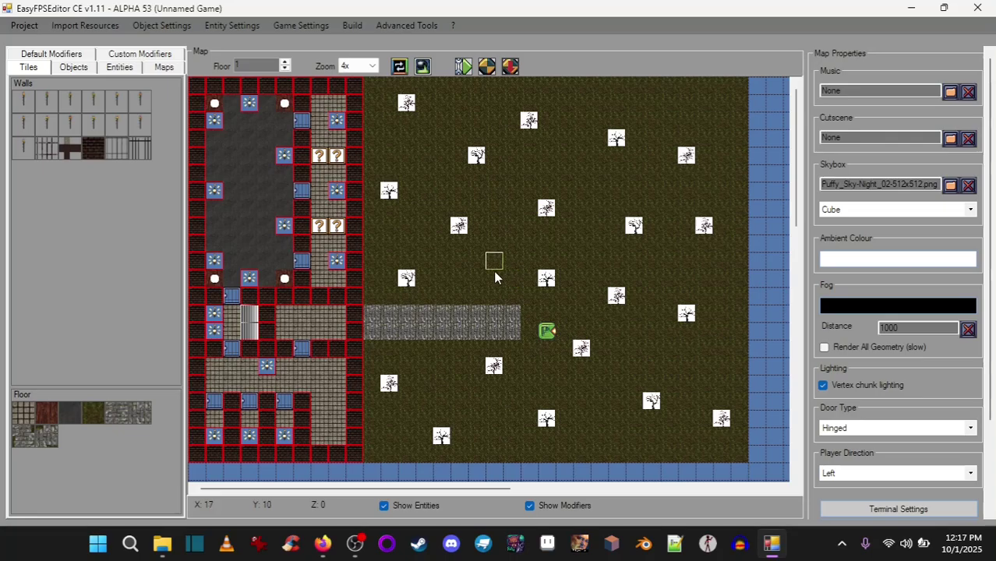
# Switch to Firefox and review the EFPSE_DEVBUILDS changelog on GitHub from alpha 53 back through alpha 47.
pyautogui.hotkey('alt', 'Tab')
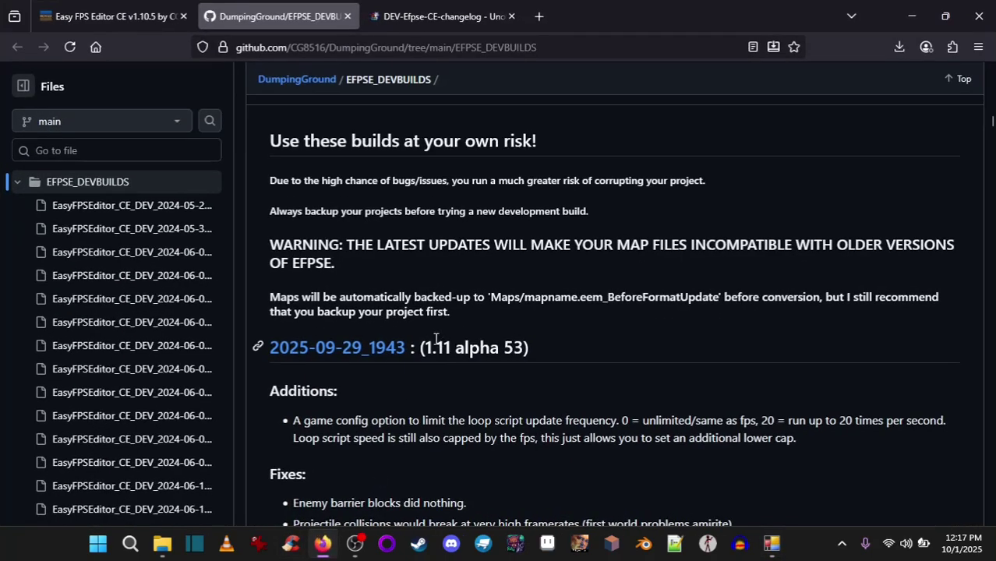
pyautogui.scroll(-3, 325, 127)
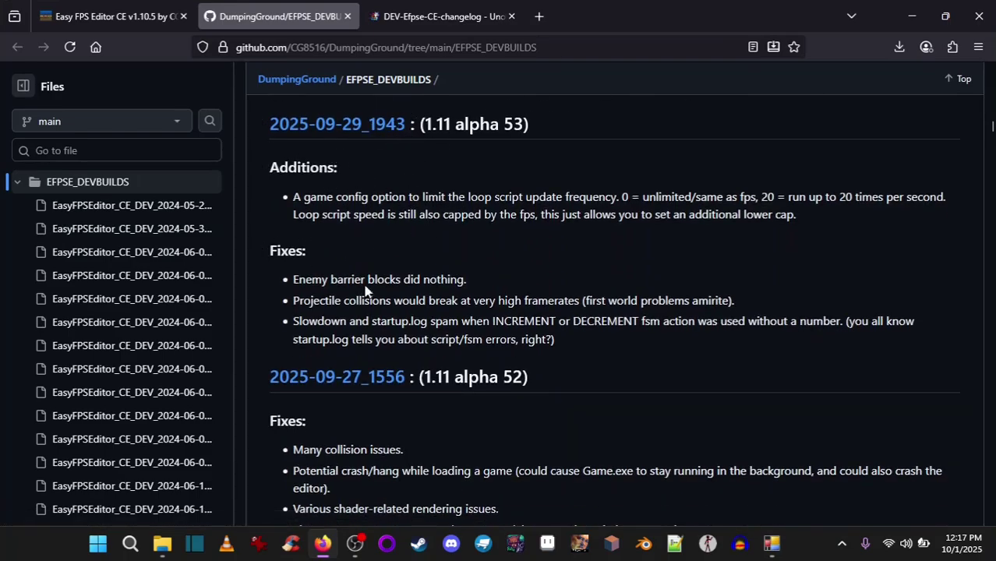
pyautogui.scroll(-1, 377, 294)
pyautogui.scroll(-10, 377, 294)
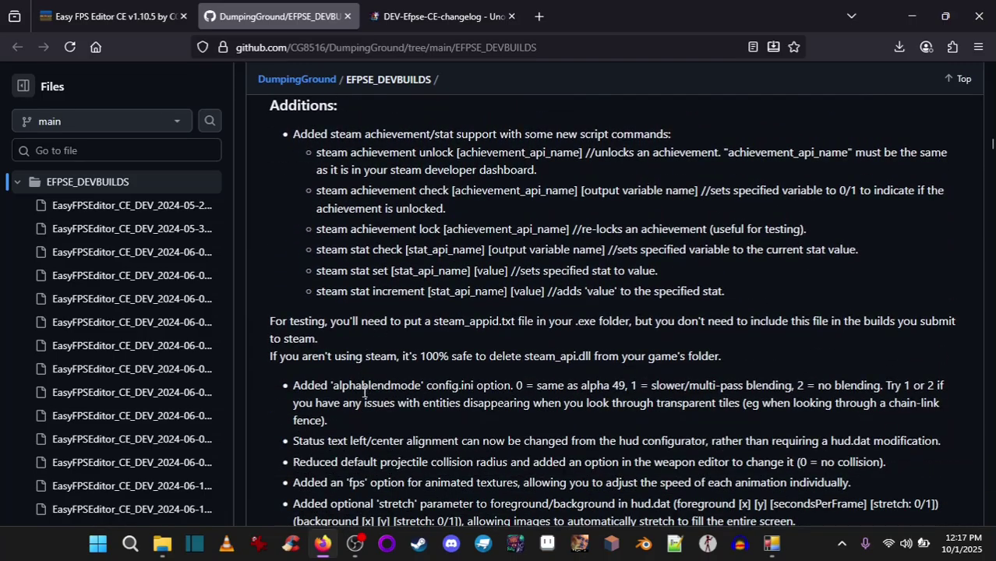
pyautogui.scroll(3, 403, 386)
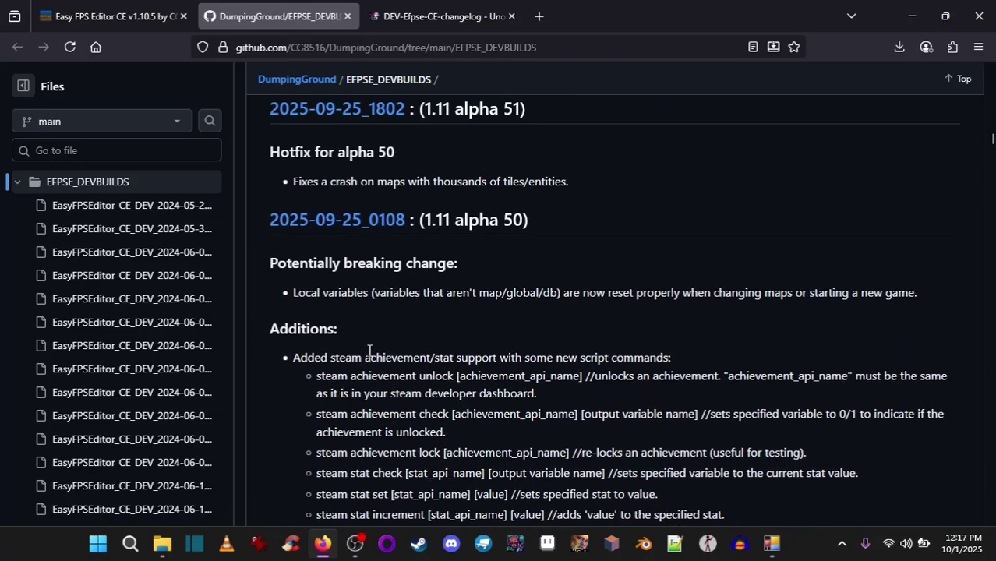
pyautogui.scroll(-2, 367, 347)
pyautogui.scroll(2, 863, 211)
pyautogui.moveTo(990, 141); pyautogui.dragTo(989, 181)
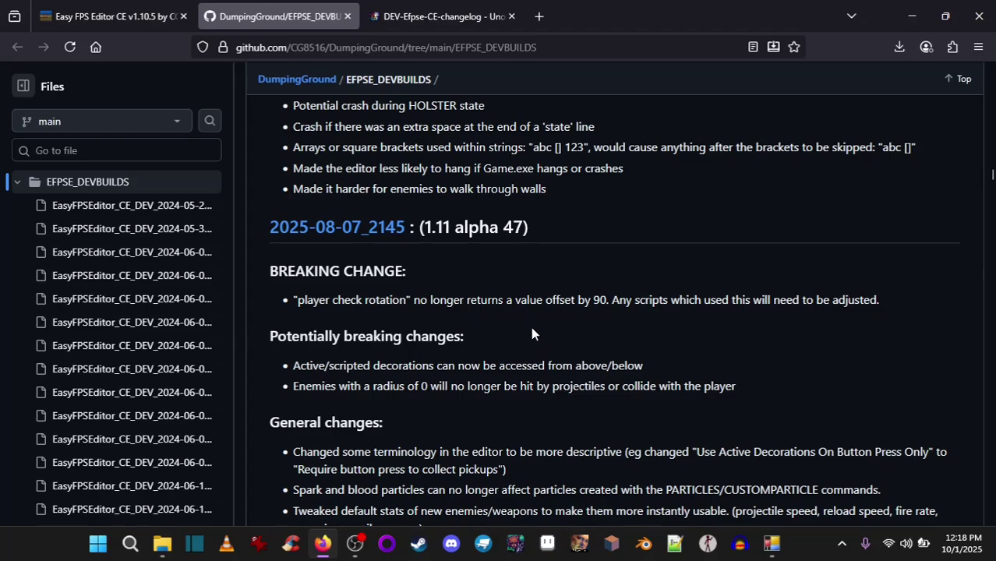
pyautogui.scroll(-7, 546, 335)
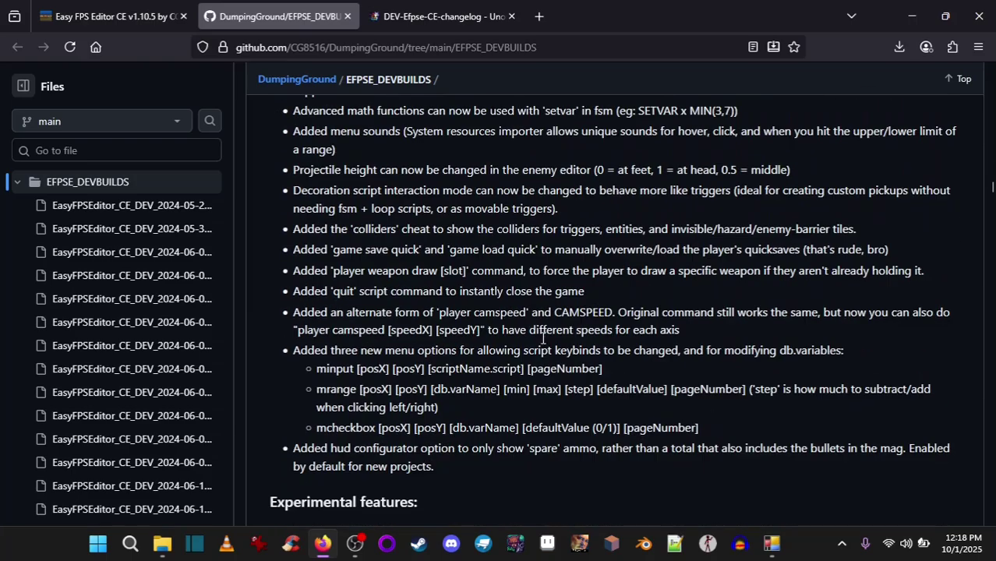
pyautogui.scroll(15, 484, 234)
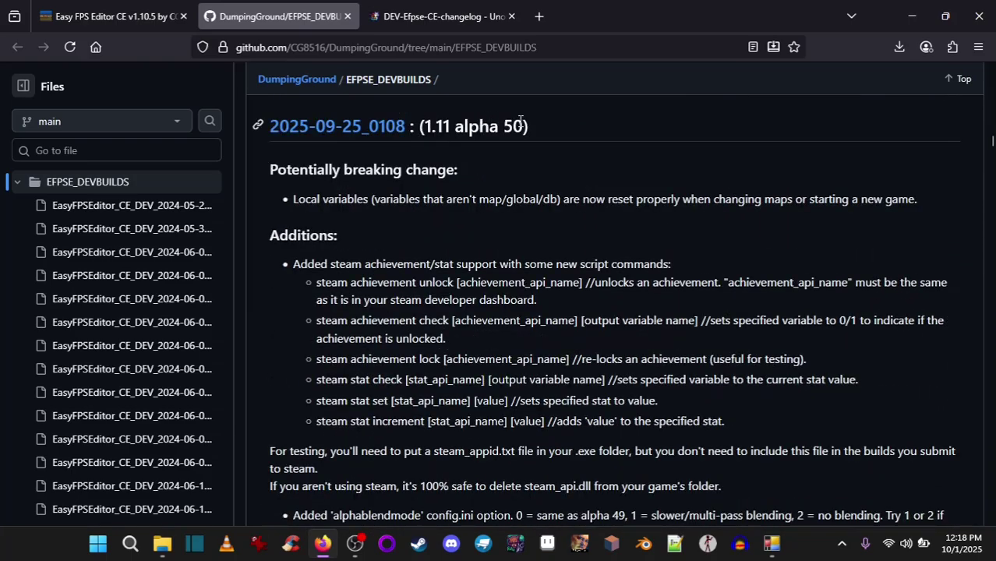